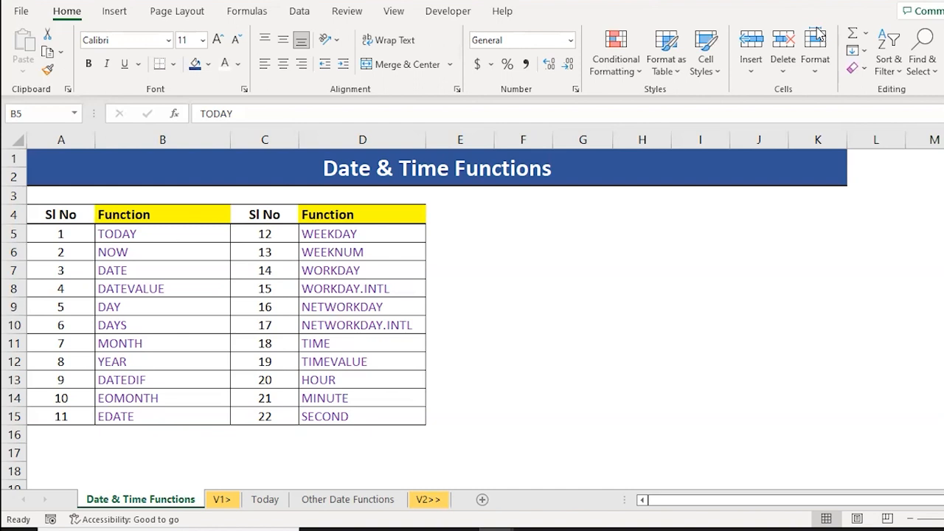
Open the Today worksheet from the V1> sheet
{"action": "left_click", "coordinate": [221, 502]}
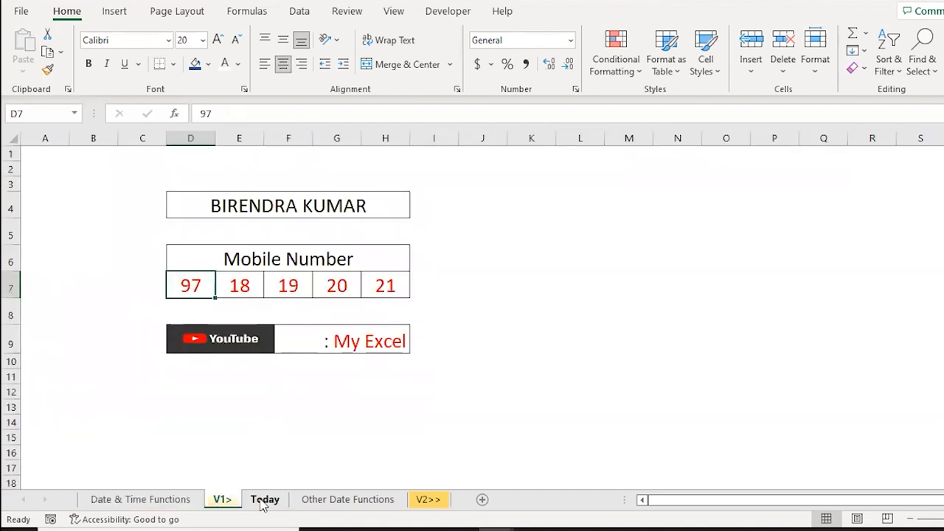
{"action": "left_click", "coordinate": [265, 499]}
{"action": "left_click", "coordinate": [253, 382]}
{"action": "key", "text": "ctrl+Up"}
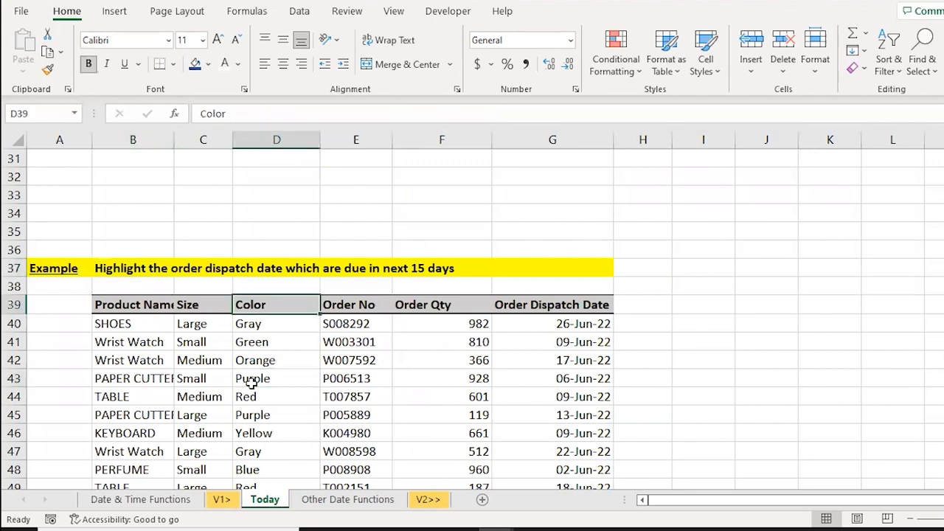
Enter =TODAY() in cell E7 beside Insert Current Date
{"action": "key", "text": "ctrl+Home"}
{"action": "key", "text": "Down"}
{"action": "key", "text": "Down"}
{"action": "key", "text": "Down"}
{"action": "key", "text": "Down"}
{"action": "key", "text": "Down"}
{"action": "key", "text": "Right"}
{"action": "key", "text": "Right"}
{"action": "key", "text": "Right"}
{"action": "key", "text": "Left"}
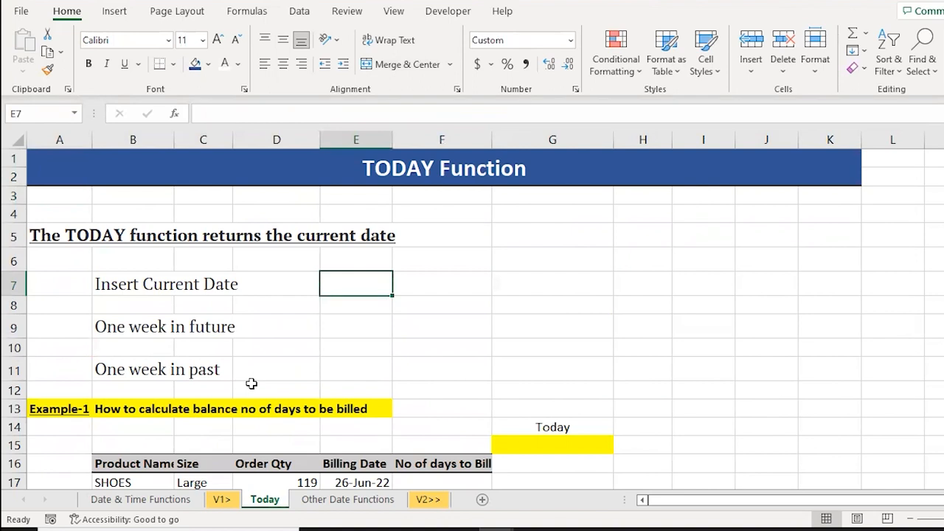
{"action": "type", "text": "=tod"}
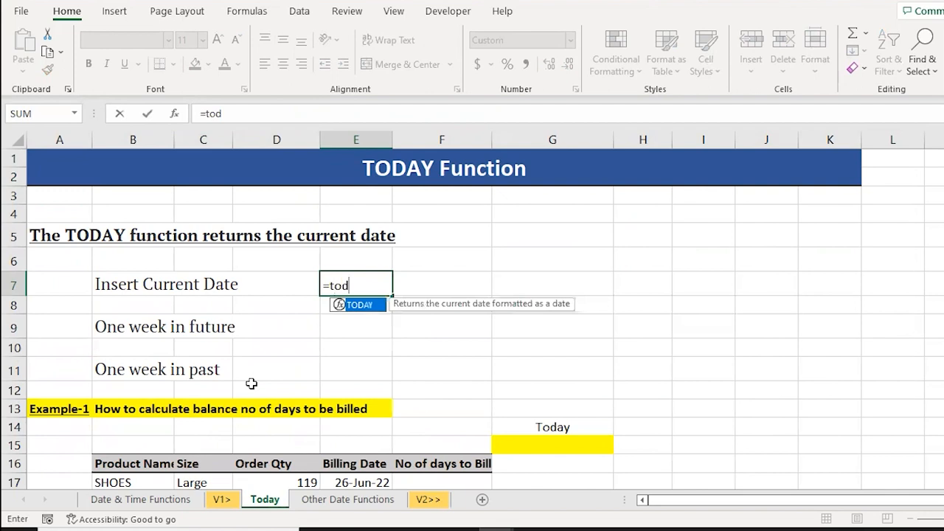
{"action": "key", "text": "Tab"}
{"action": "type", "text": ")"}
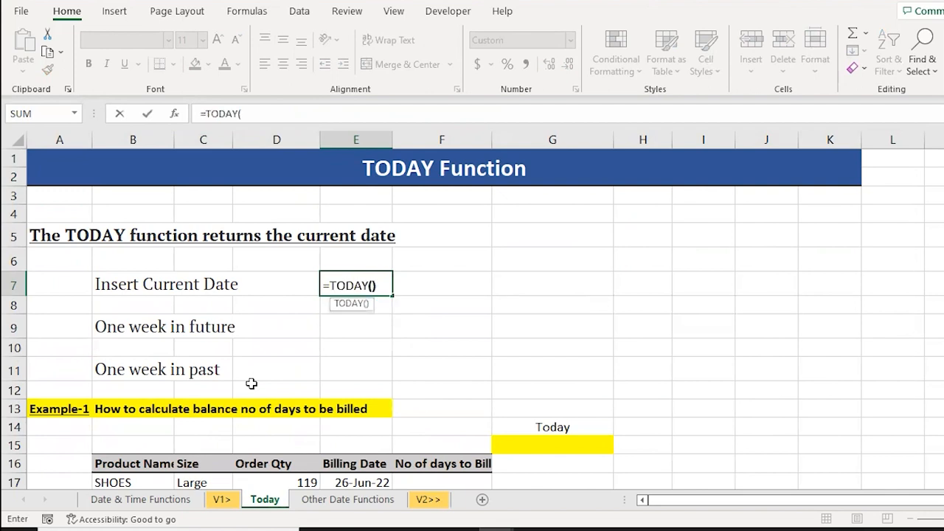
{"action": "key", "text": "ctrl+Return"}
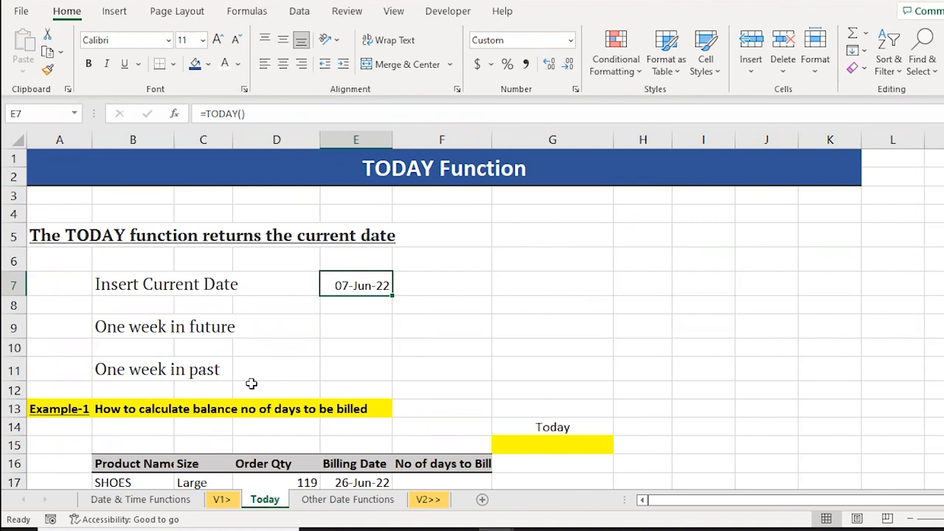
Enter =TODAY()+7 in cell E9 beside One week in future
{"action": "key", "text": "Down"}
{"action": "key", "text": "Down"}
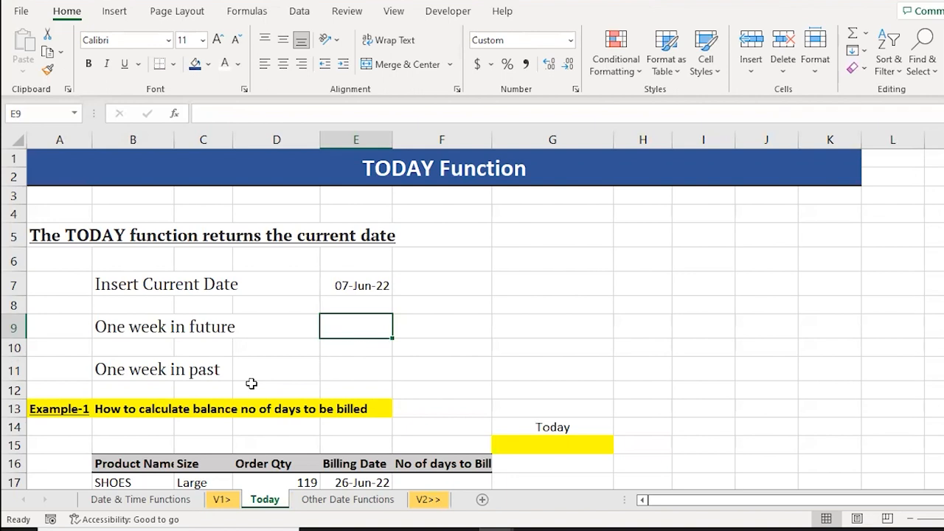
{"action": "type", "text": "=tod"}
{"action": "key", "text": "Tab"}
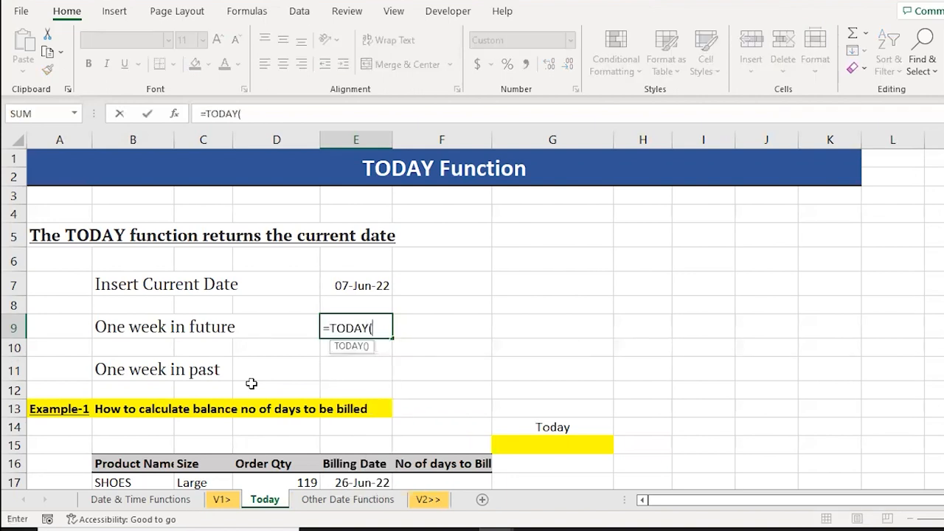
{"action": "type", "text": ")+7"}
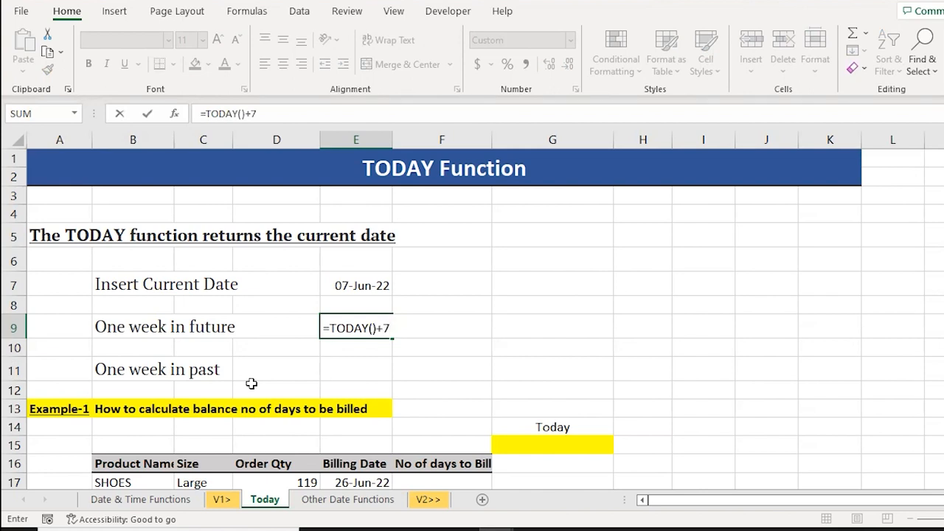
{"action": "key", "text": "ctrl+Return"}
Enter =TODAY()-7 in cell E11 beside One week in past, and check the formula
{"action": "key", "text": "Down"}
{"action": "key", "text": "Down"}
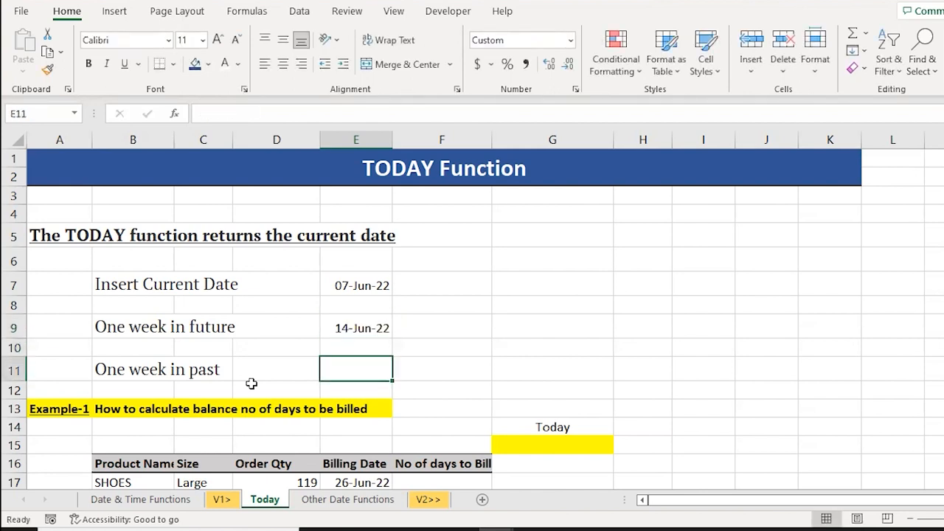
{"action": "type", "text": "="}
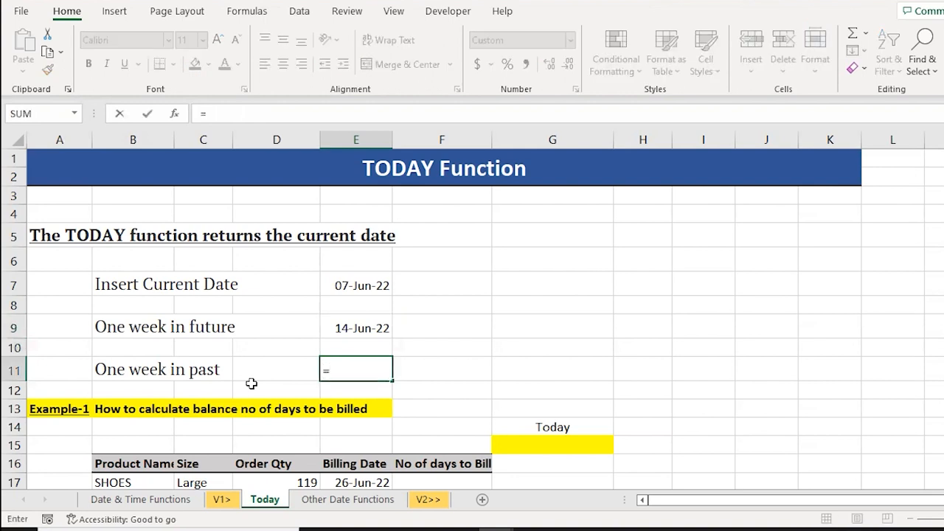
{"action": "type", "text": "tod"}
{"action": "key", "text": "Tab"}
{"action": "type", "text": ")-"}
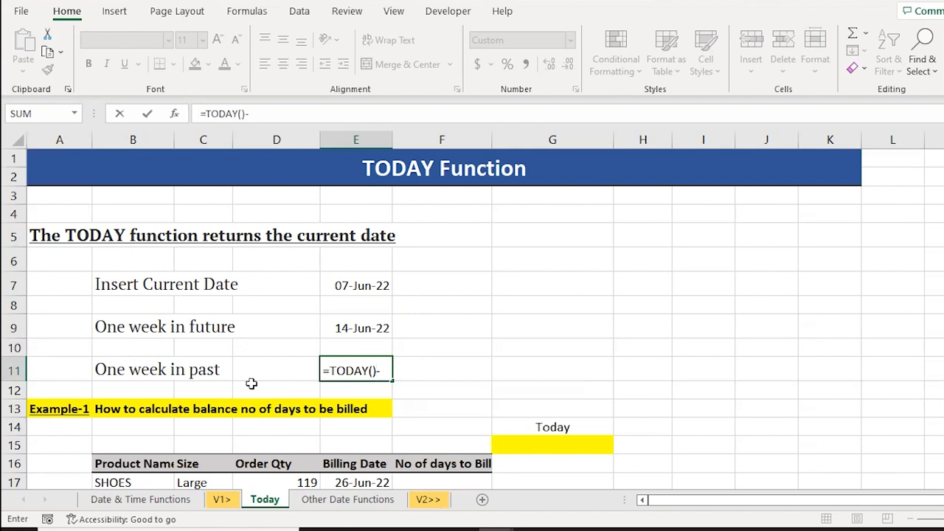
{"action": "type", "text": "7"}
{"action": "key", "text": "Return"}
{"action": "key", "text": "Up"}
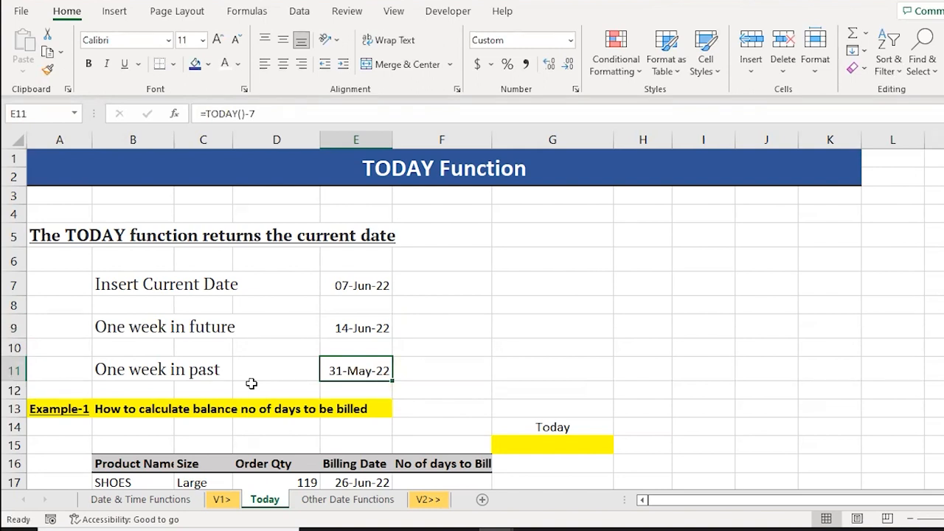
{"action": "key", "text": "F2"}
{"action": "key", "text": "Escape"}
Go to the Example-1 billing table and examine its Billing Date column
{"action": "key", "text": "Down"}
{"action": "key", "text": "Down"}
{"action": "key", "text": "Down"}
{"action": "key", "text": "Down"}
{"action": "key", "text": "Down"}
{"action": "key", "text": "Down"}
{"action": "key", "text": "Down"}
{"action": "key", "text": "Down"}
{"action": "key", "text": "Down"}
{"action": "key", "text": "Down"}
{"action": "key", "text": "Down"}
{"action": "key", "text": "Down"}
{"action": "key", "text": "Down"}
{"action": "key", "text": "Down"}
{"action": "key", "text": "Down"}
{"action": "key", "text": "Down"}
{"action": "key", "text": "Down"}
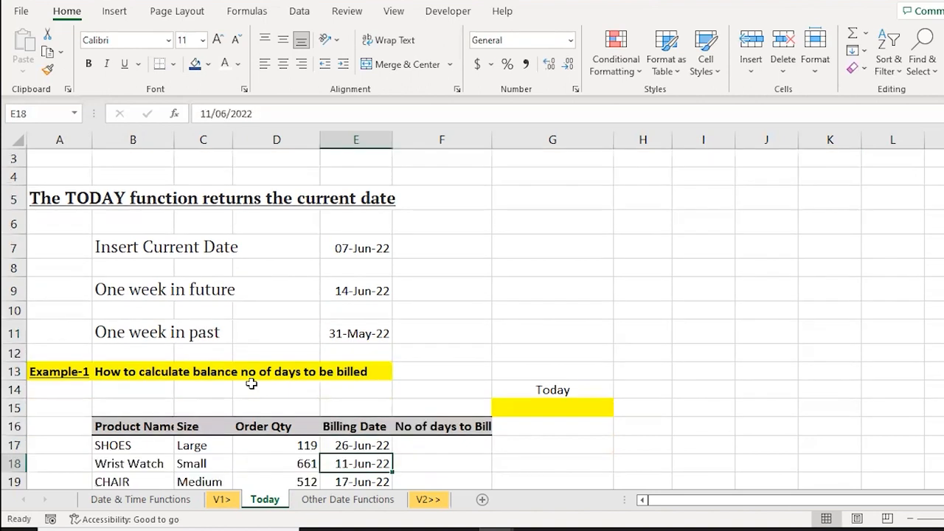
{"action": "key", "text": "ctrl+Up"}
{"action": "key", "text": "Down"}
{"action": "key", "text": "Down"}
{"action": "key", "text": "Up"}
{"action": "key", "text": "Up"}
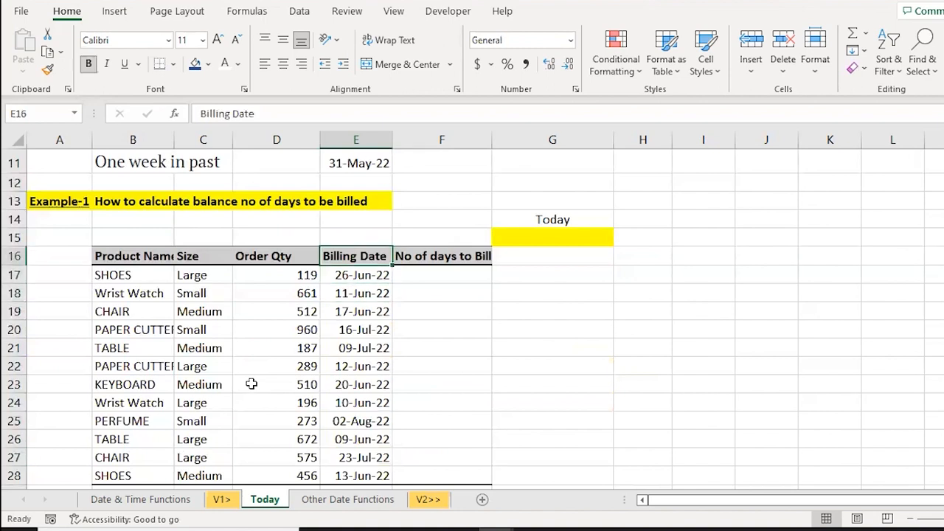
{"action": "key", "text": "Down"}
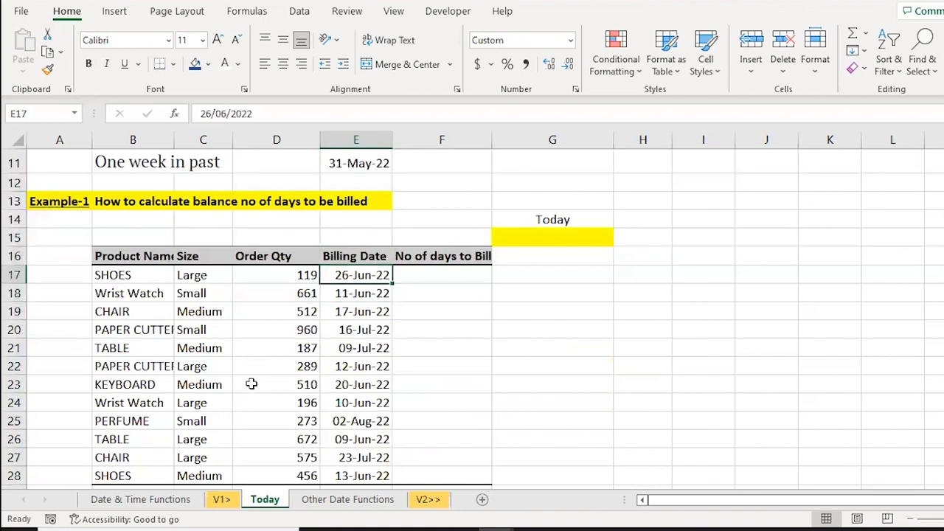
Examine the Example-1 data column by column, from Product Name through Size and Order Qty to Billing Date
{"action": "key", "text": "Left"}
{"action": "key", "text": "Left"}
{"action": "key", "text": "Left"}
{"action": "key", "text": "ctrl+shift+Down"}
{"action": "key", "text": "ctrl+shift+Right"}
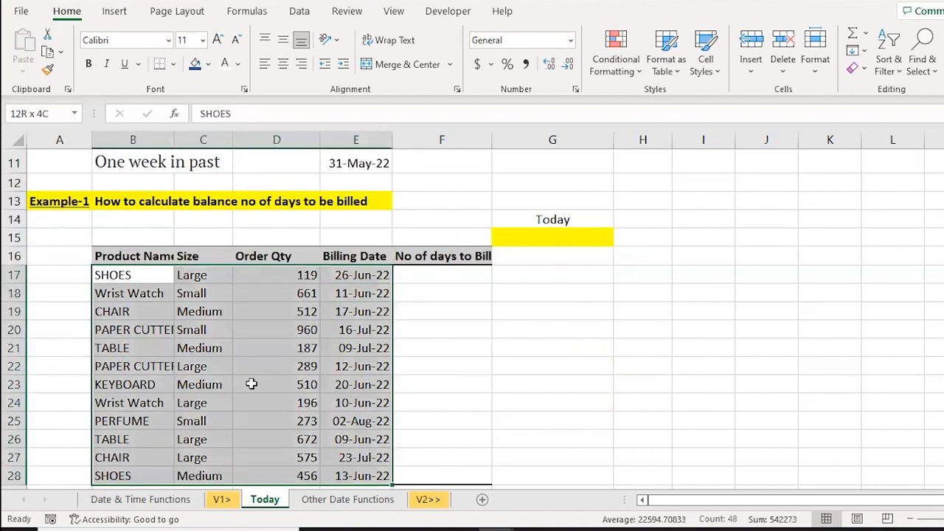
{"action": "key", "text": "Down"}
{"action": "key", "text": "Up"}
{"action": "key", "text": "ctrl+shift+Down"}
{"action": "key", "text": "Right"}
{"action": "key", "text": "ctrl+shift+Down"}
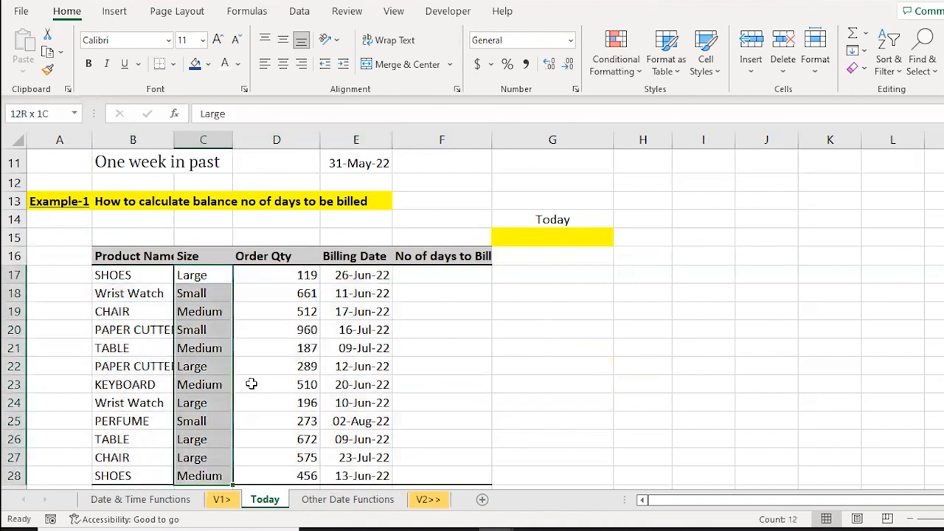
{"action": "key", "text": "Right"}
{"action": "key", "text": "ctrl+shift+Down"}
{"action": "key", "text": "Right"}
{"action": "key", "text": "ctrl+shift+Down"}
{"action": "key", "text": "Right"}
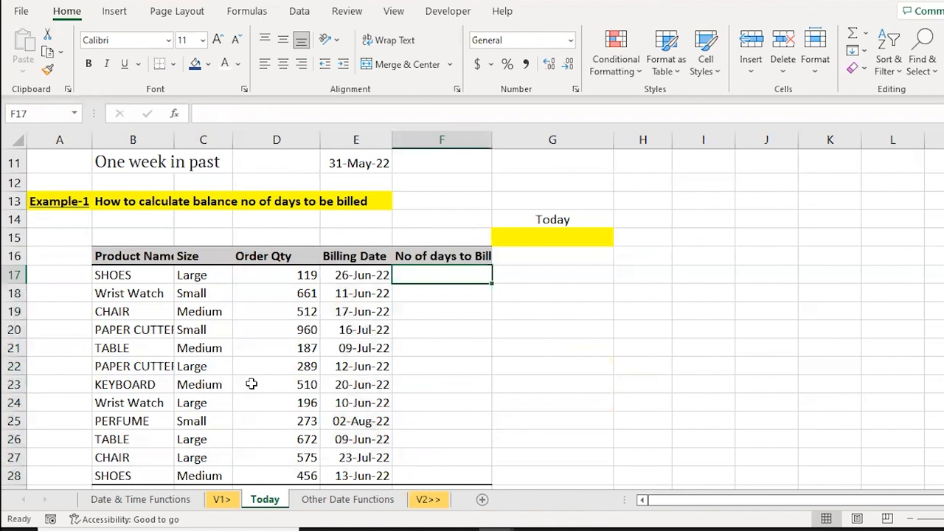
Examine the first product rows of the Example-1 table from Product Name across to Billing Date
{"action": "key", "text": "Left"}
{"action": "key", "text": "Left"}
{"action": "key", "text": "Left"}
{"action": "key", "text": "Left"}
{"action": "key", "text": "ctrl+shift+Right"}
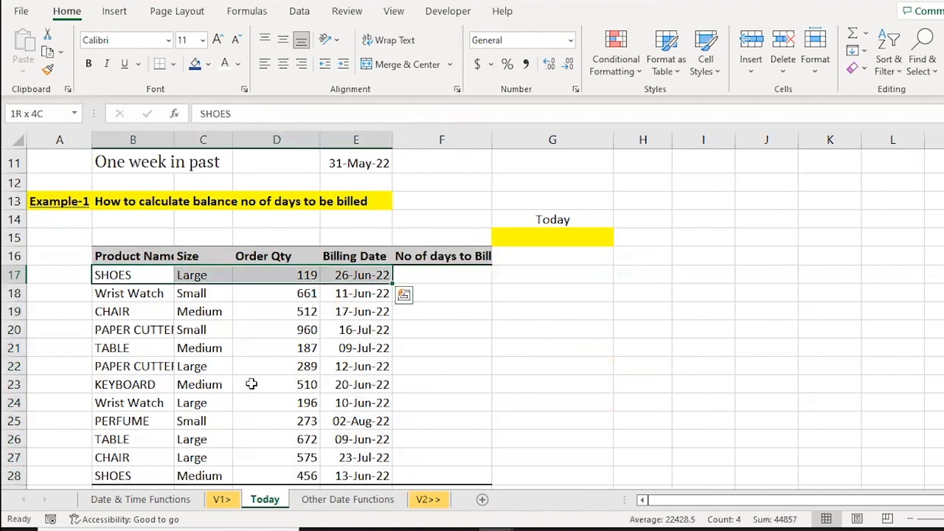
{"action": "key", "text": "ctrl+q"}
{"action": "key", "text": "Escape"}
{"action": "key", "text": "Down"}
{"action": "key", "text": "ctrl+shift+Right"}
{"action": "key", "text": "Down"}
{"action": "key", "text": "Right"}
{"action": "key", "text": "Right"}
{"action": "key", "text": "Right"}
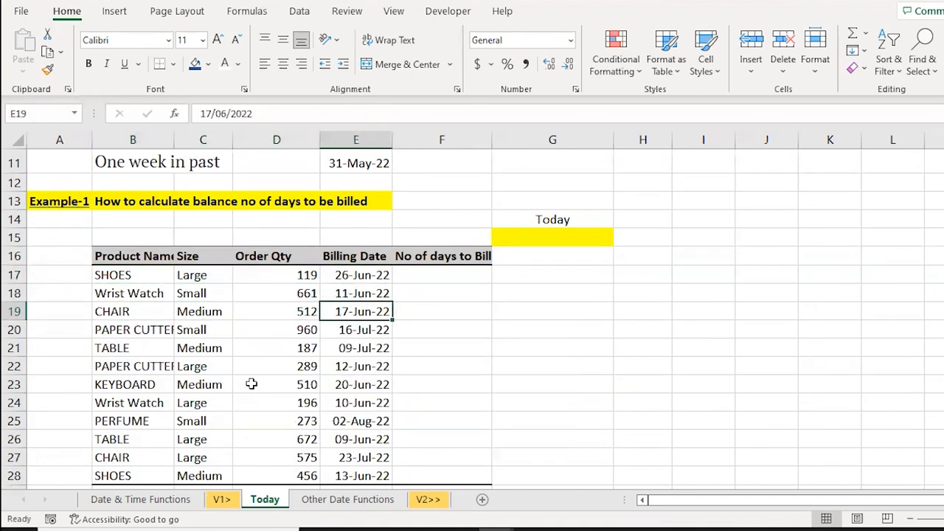
Enter =TODAY() in the yellow cell G15 under the Today label
{"action": "key", "text": "ctrl+Up"}
{"action": "key", "text": "Right"}
{"action": "key", "text": "Right"}
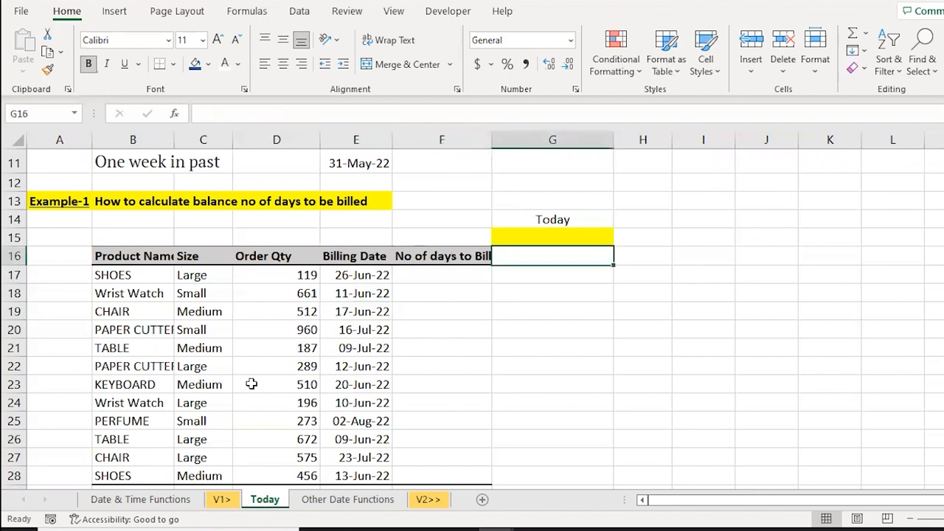
{"action": "key", "text": "Up"}
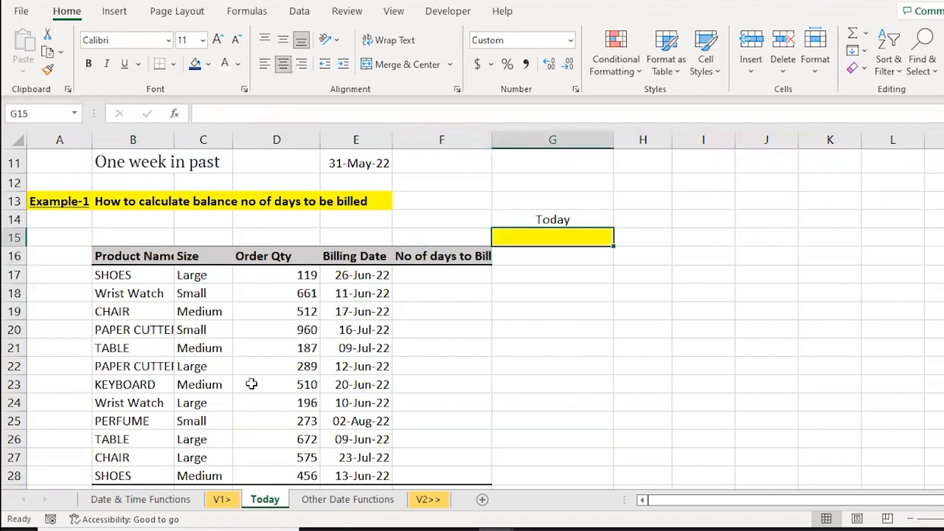
{"action": "type", "text": "=tod"}
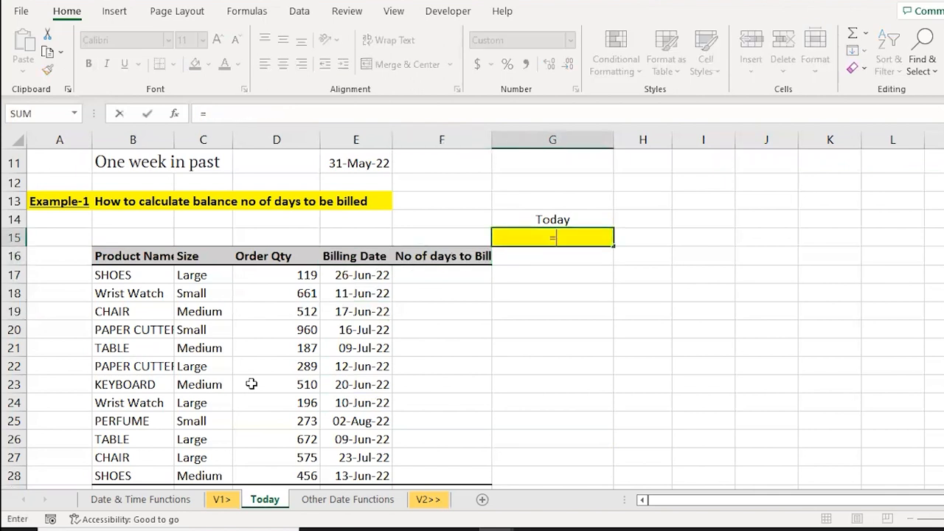
{"action": "key", "text": "Tab"}
{"action": "type", "text": ")"}
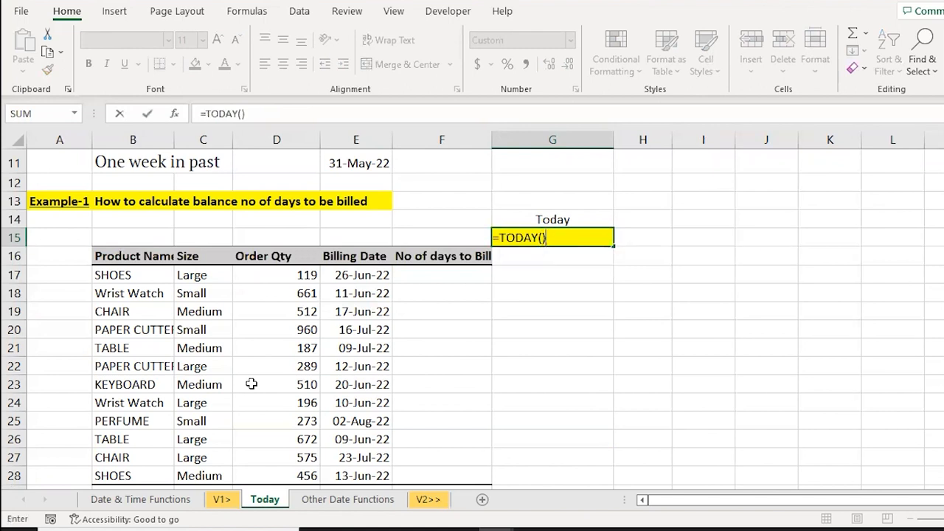
{"action": "key", "text": "Return"}
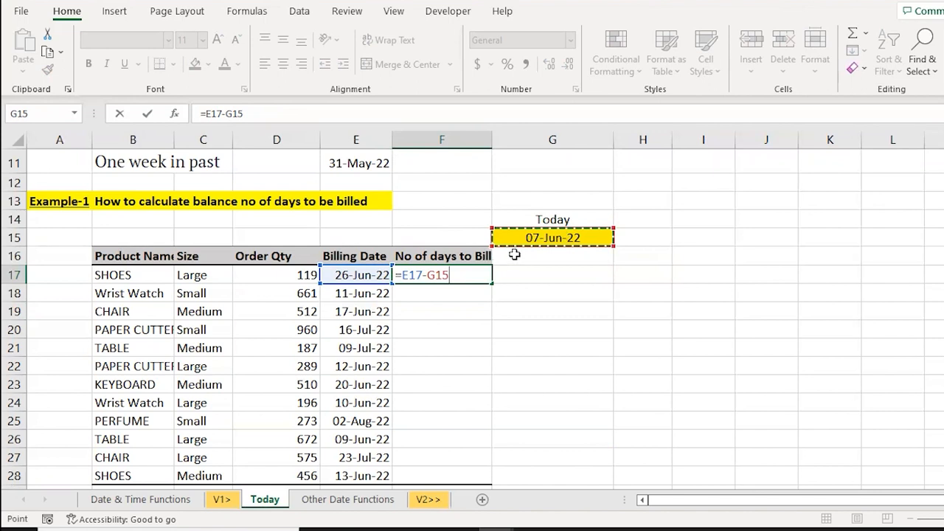
Calculate the days to bill for the first product in F17 with =E17-$G$15, keeping the G15 reference absolute
{"action": "key", "text": "F4"}
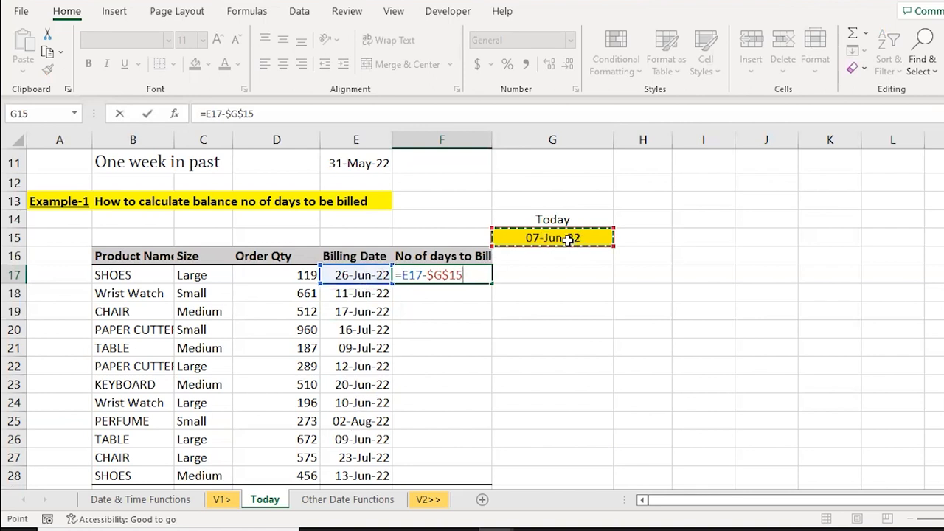
{"action": "key", "text": "Return"}
{"action": "left_click", "coordinate": [463, 274]}
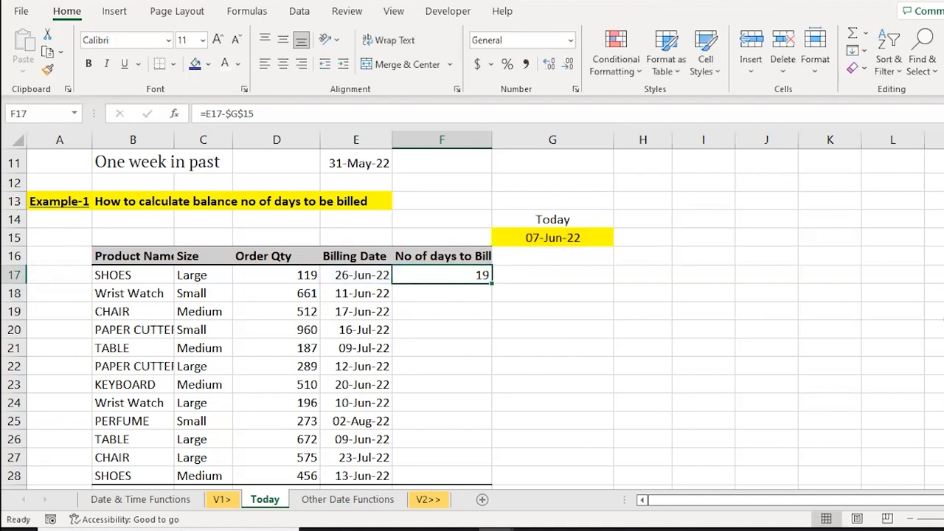
Copy the F17 formula to F18:F28 to fill the No of days to Bill column
{"action": "left_click_drag", "start_coordinate": [551, 270], "coordinate": [354, 286]}
{"action": "left_click", "coordinate": [354, 286]}
{"action": "key", "text": "Up"}
{"action": "key", "text": "Right"}
{"action": "key", "text": "ctrl+c"}
{"action": "key", "text": "Down"}
{"action": "key", "text": "shift+Down"}
{"action": "key", "text": "shift+Down"}
{"action": "key", "text": "shift+Down"}
{"action": "key", "text": "shift+Down"}
{"action": "key", "text": "shift+Down"}
{"action": "key", "text": "shift+Down"}
{"action": "key", "text": "shift+Down"}
{"action": "key", "text": "shift+Down"}
{"action": "key", "text": "shift+Down"}
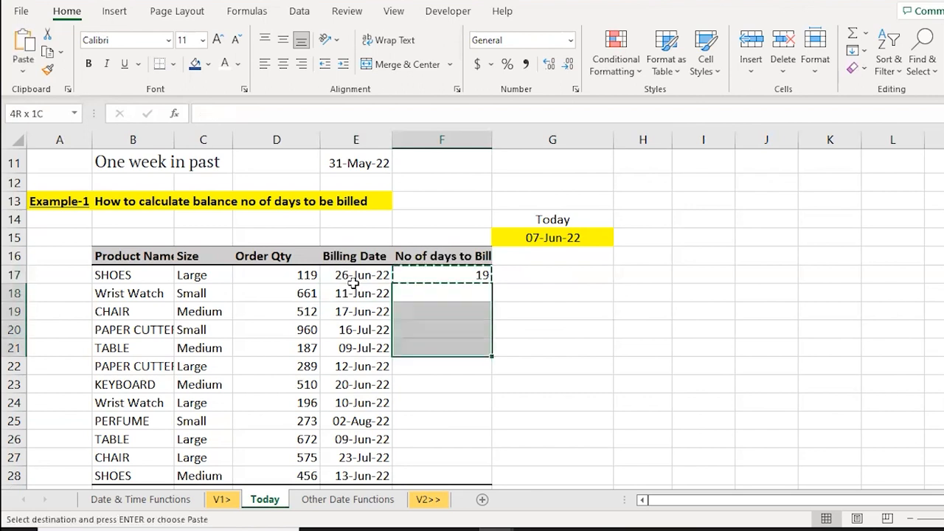
{"action": "key", "text": "shift+Down"}
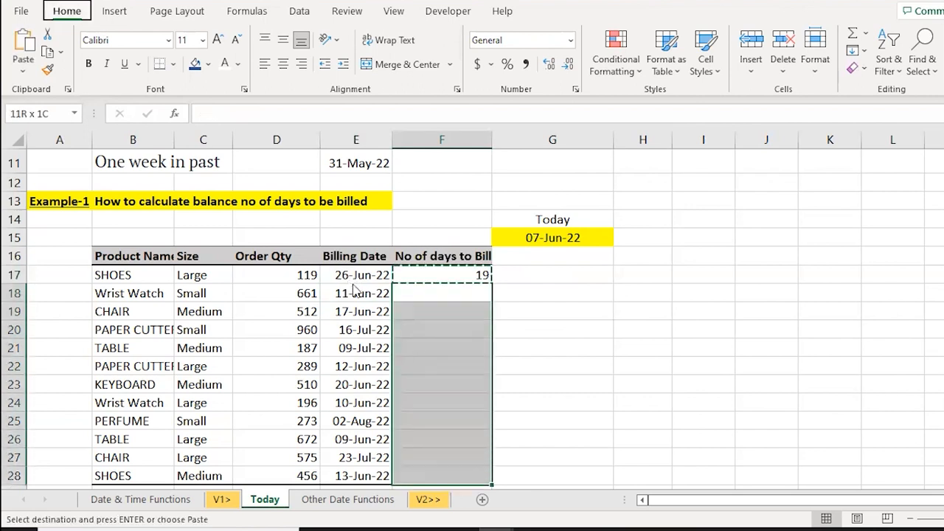
{"action": "key", "text": "ctrl+v"}
{"action": "key", "text": "Escape"}
{"action": "key", "text": "Down"}
{"action": "key", "text": "Down"}
{"action": "key", "text": "Down"}
{"action": "key", "text": "Down"}
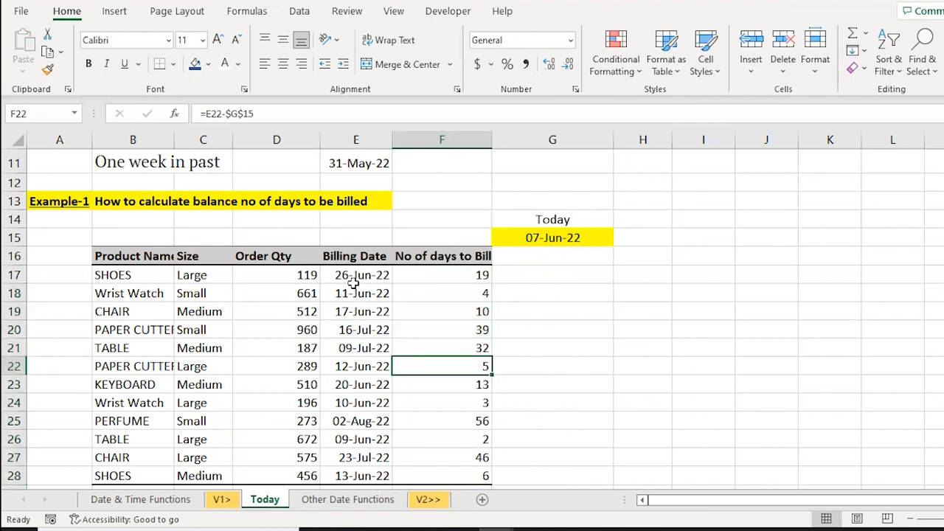
Add filters to the header row of the billing table B16:F28
{"action": "key", "text": "ctrl+Up"}
{"action": "key", "text": "ctrl+Left"}
{"action": "key", "text": "ctrl+shift+Right"}
{"action": "key", "text": "ctrl+shift+Down"}
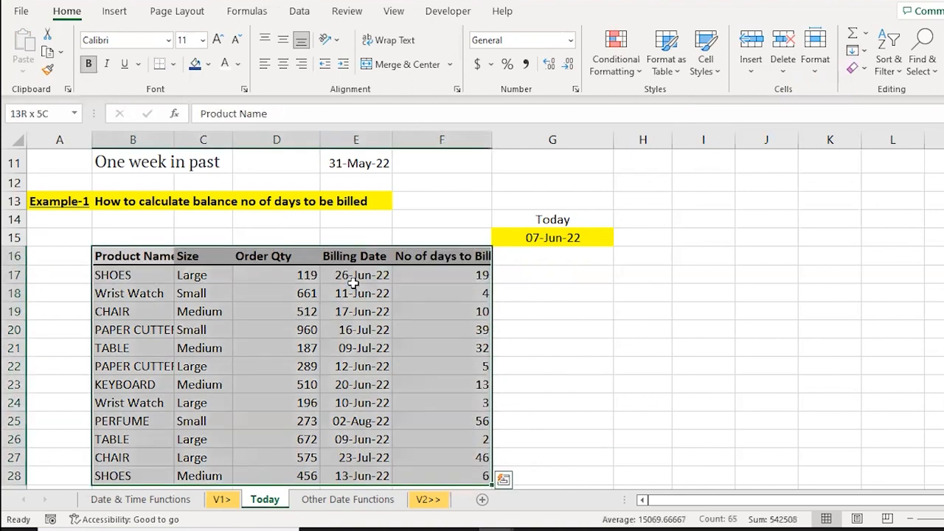
{"action": "key", "text": "ctrl+shift+l"}
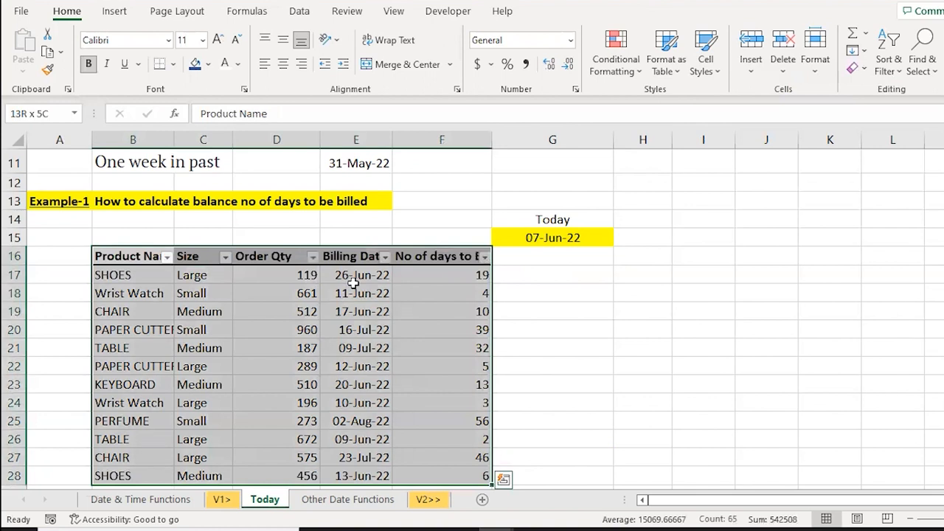
Filter the No of days to Bill column to show only orders with less than 8 days remaining
{"action": "key", "text": "Right"}
{"action": "key", "text": "Right"}
{"action": "key", "text": "Right"}
{"action": "key", "text": "Right"}
{"action": "key", "text": "alt+Down"}
{"action": "key", "text": "Down"}
{"action": "key", "text": "Down"}
{"action": "key", "text": "Down"}
{"action": "key", "text": "Down"}
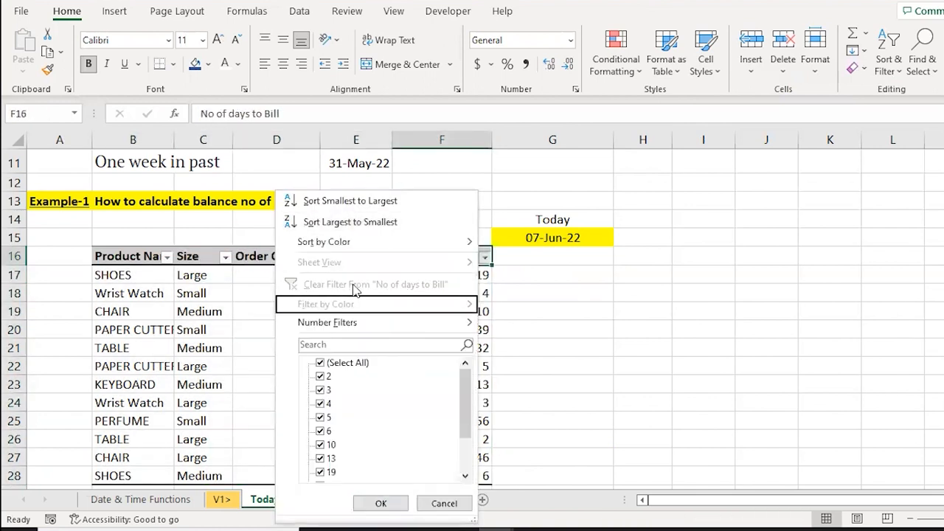
{"action": "key", "text": "Right"}
{"action": "key", "text": "Down"}
{"action": "key", "text": "Down"}
{"action": "key", "text": "Down"}
{"action": "key", "text": "Down"}
{"action": "key", "text": "Return"}
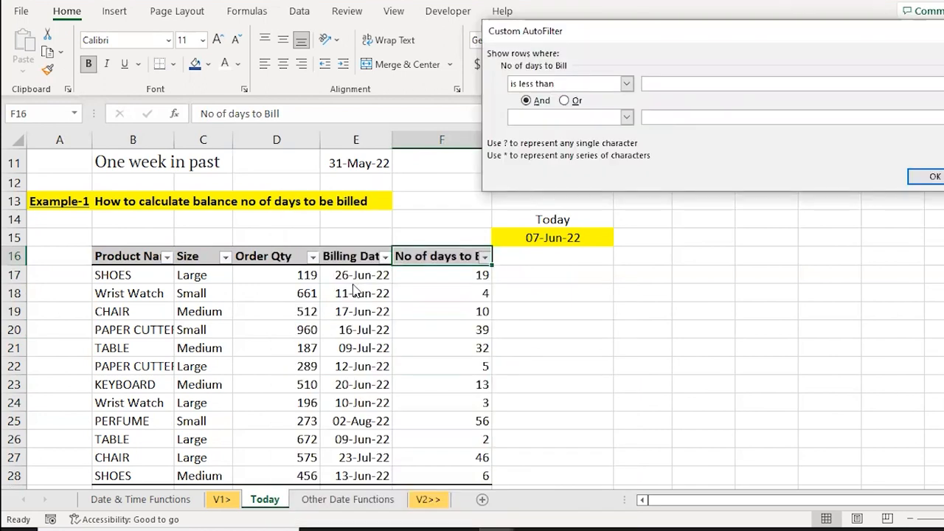
{"action": "type", "text": "8"}
{"action": "key", "text": "Return"}
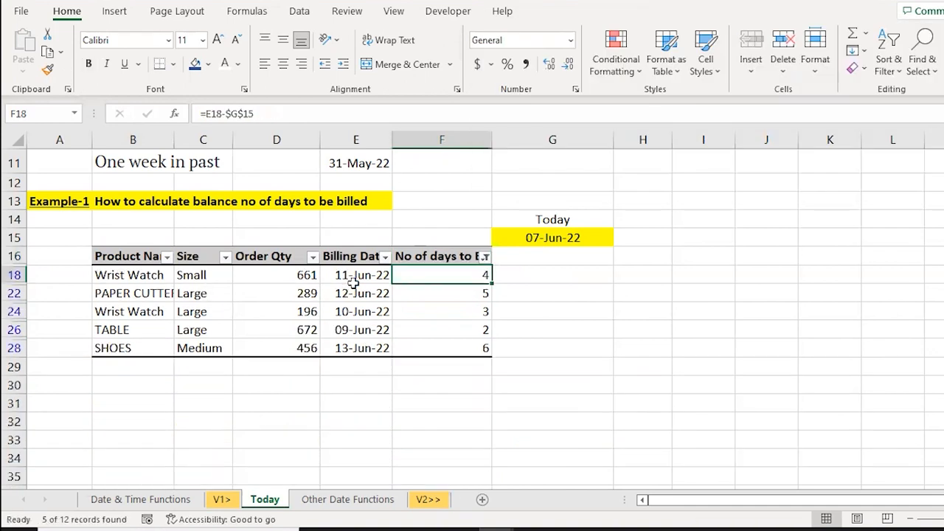
Examine the order quantities, billing dates and days to bill of the filtered orders
{"action": "key", "text": "ctrl+shift+Down"}
{"action": "key", "text": "ctrl+shift+Left"}
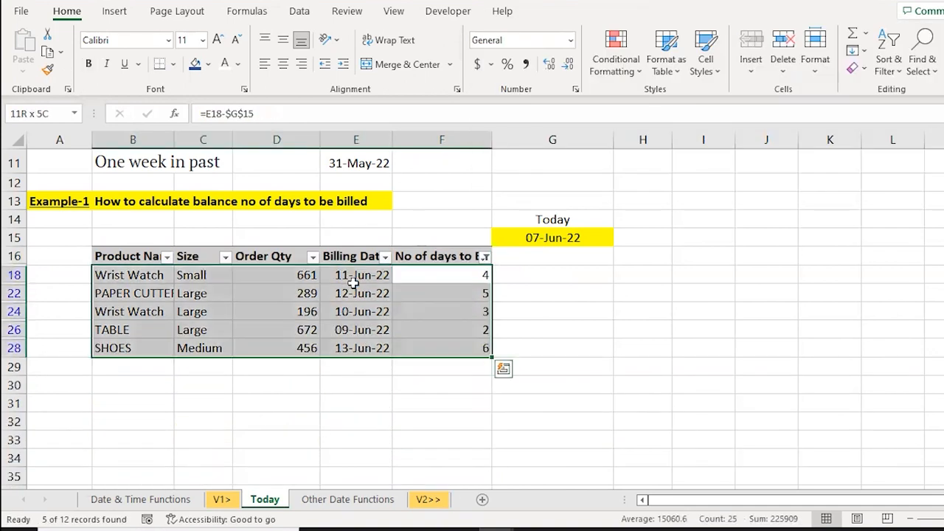
{"action": "left_click", "coordinate": [353, 284]}
{"action": "key", "text": "Right"}
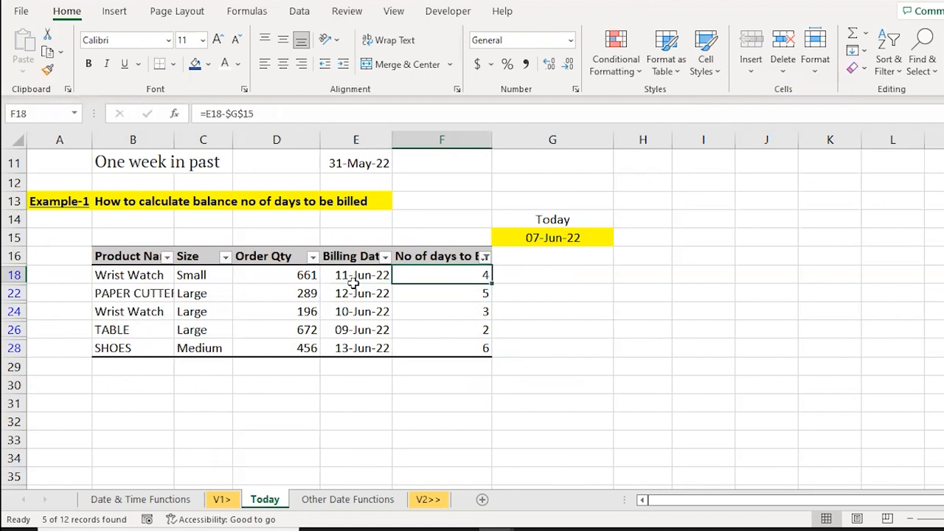
{"action": "key", "text": "Down"}
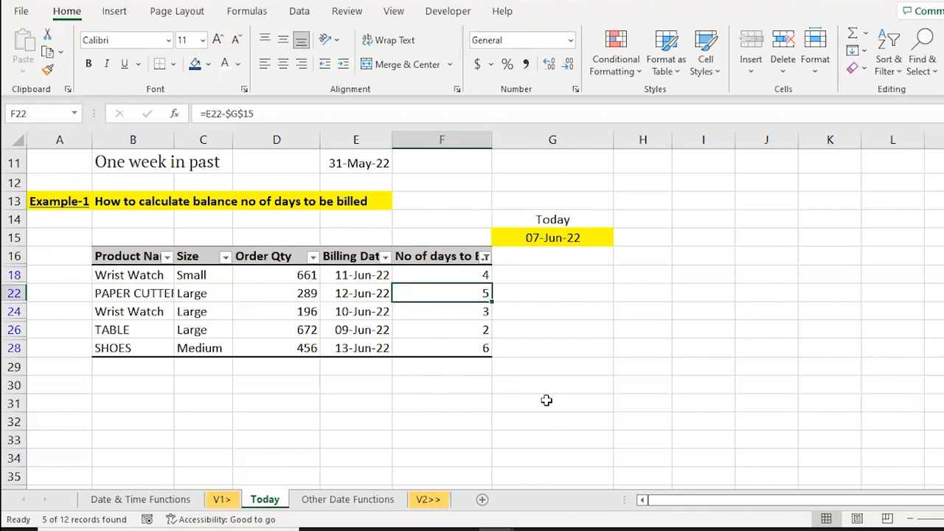
{"action": "key", "text": "Up"}
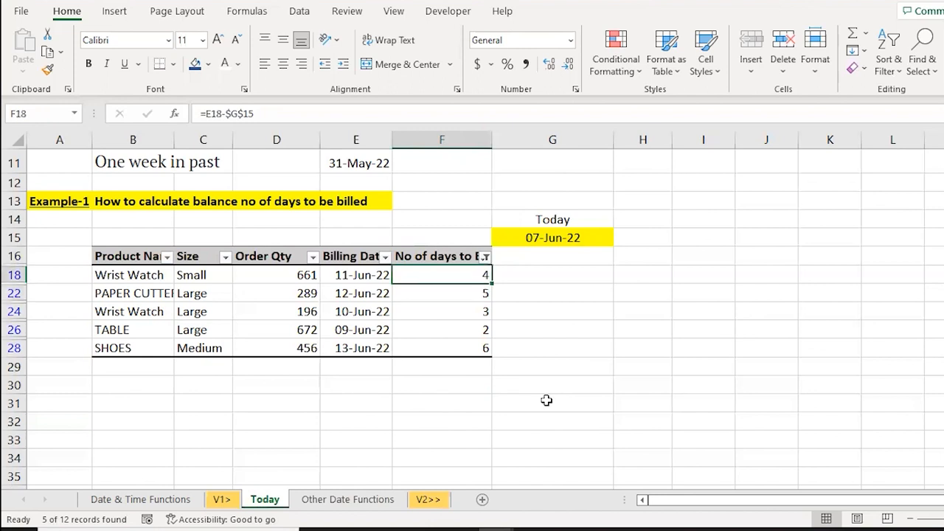
{"action": "key", "text": "Left"}
{"action": "key", "text": "Left"}
{"action": "key", "text": "ctrl+shift+Down"}
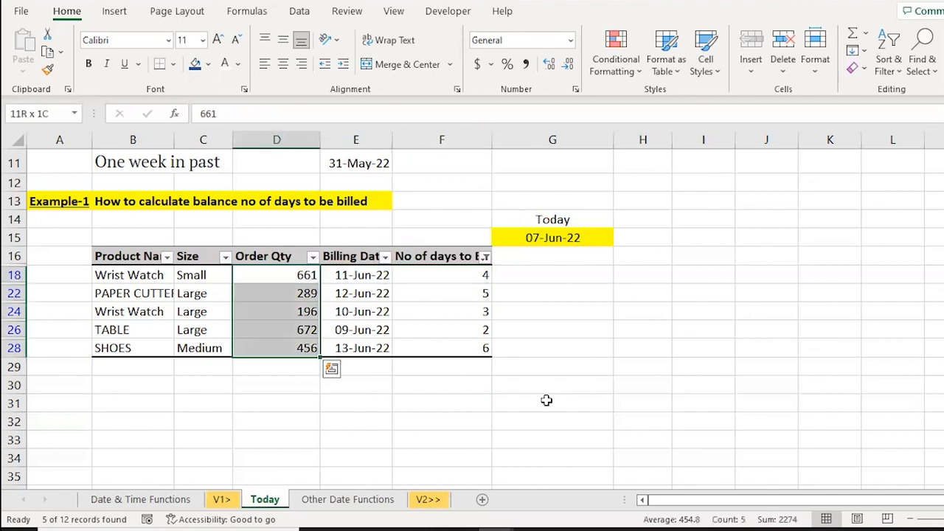
{"action": "key", "text": "Right"}
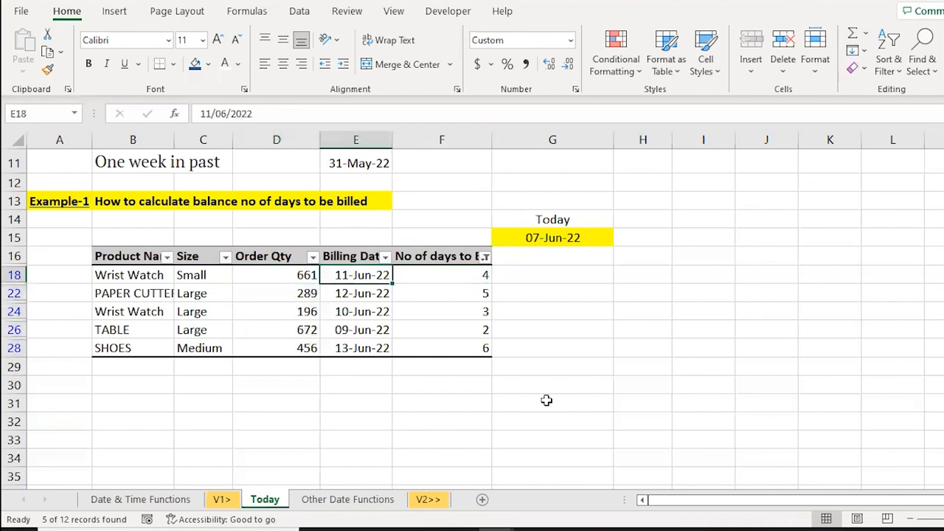
{"action": "key", "text": "Right"}
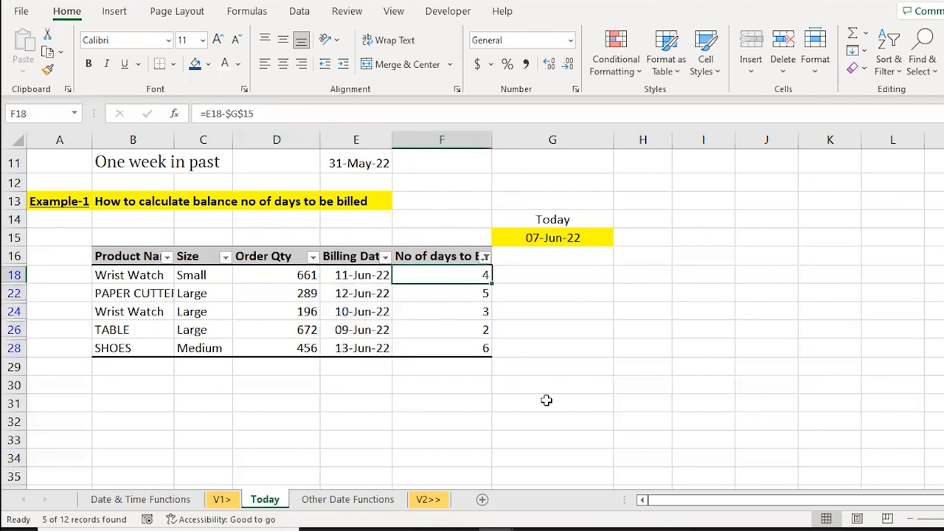
{"action": "key", "text": "ctrl+shift+Down"}
{"action": "key", "text": "Down"}
{"action": "key", "text": "Down"}
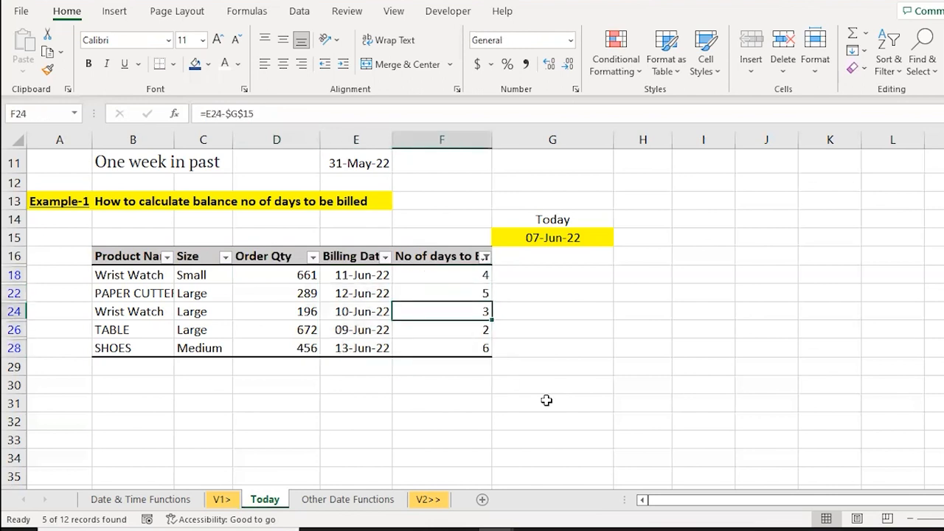
{"action": "key", "text": "ctrl+Left"}
{"action": "key", "text": "Up"}
{"action": "key", "text": "Up"}
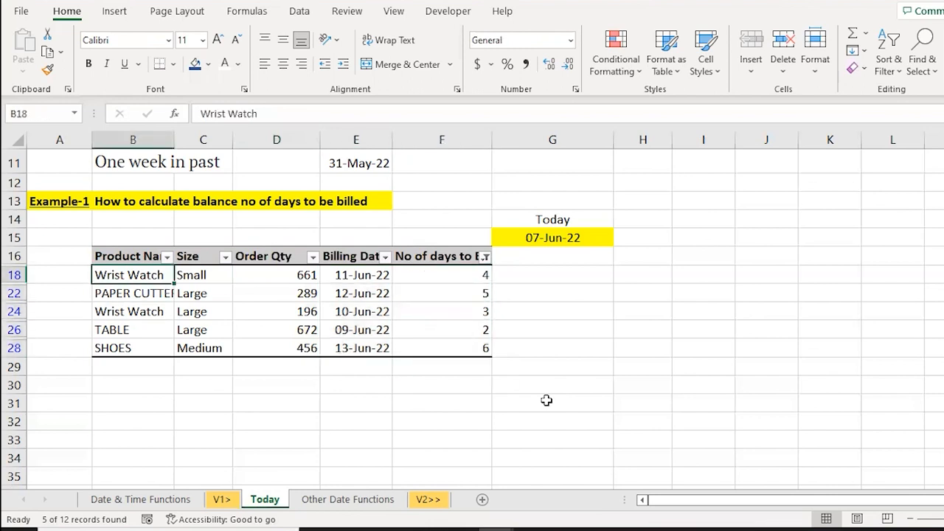
{"action": "key", "text": "Right"}
{"action": "key", "text": "Right"}
{"action": "key", "text": "Down"}
{"action": "key", "text": "Down"}
{"action": "key", "text": "Up"}
{"action": "key", "text": "Up"}
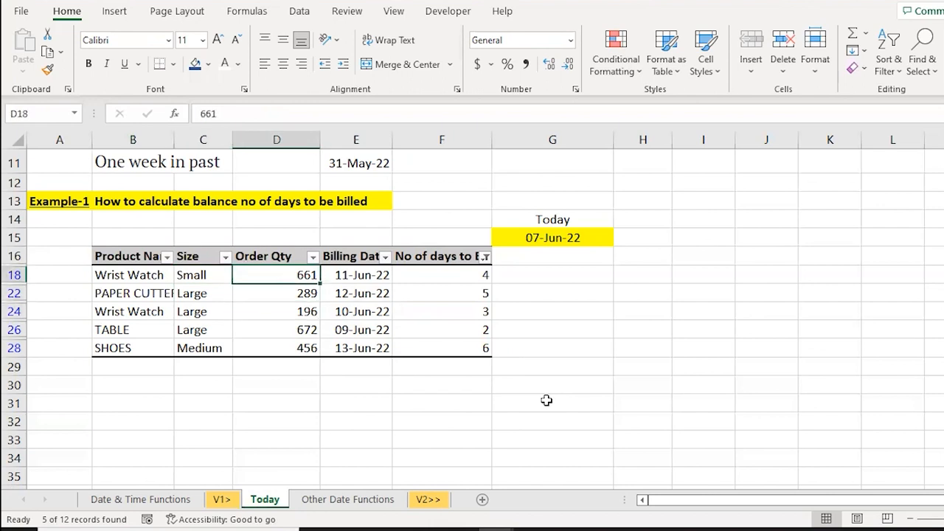
{"action": "key", "text": "ctrl+shift+Down"}
{"action": "key", "text": "Right"}
{"action": "key", "text": "Up"}
{"action": "key", "text": "Left"}
{"action": "key", "text": "Down"}
{"action": "key", "text": "ctrl+shift+Down"}
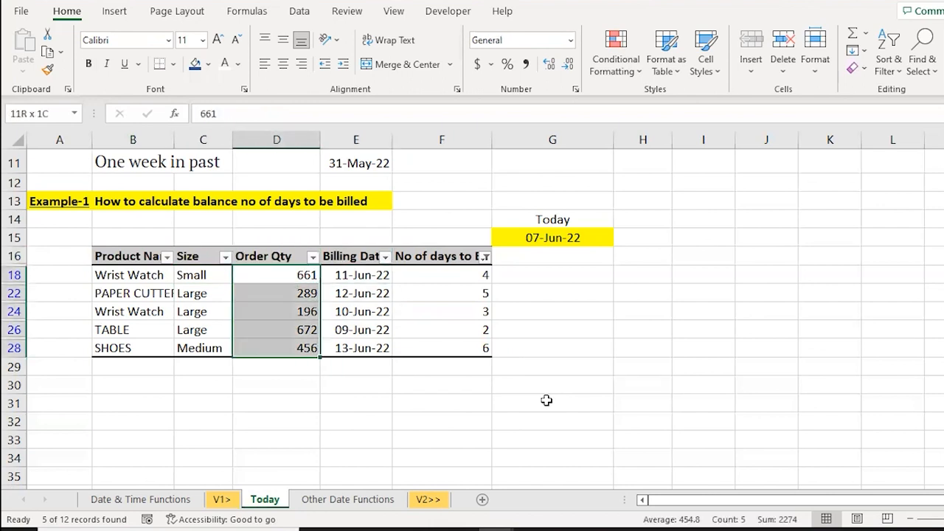
{"action": "key", "text": "Up"}
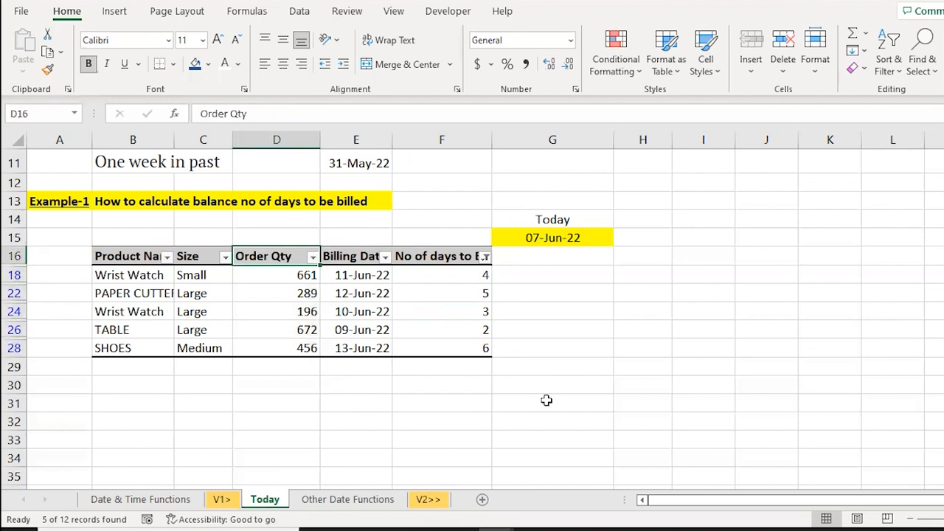
{"action": "key", "text": "Down"}
{"action": "key", "text": "Down"}
{"action": "key", "text": "Right"}
{"action": "key", "text": "Right"}
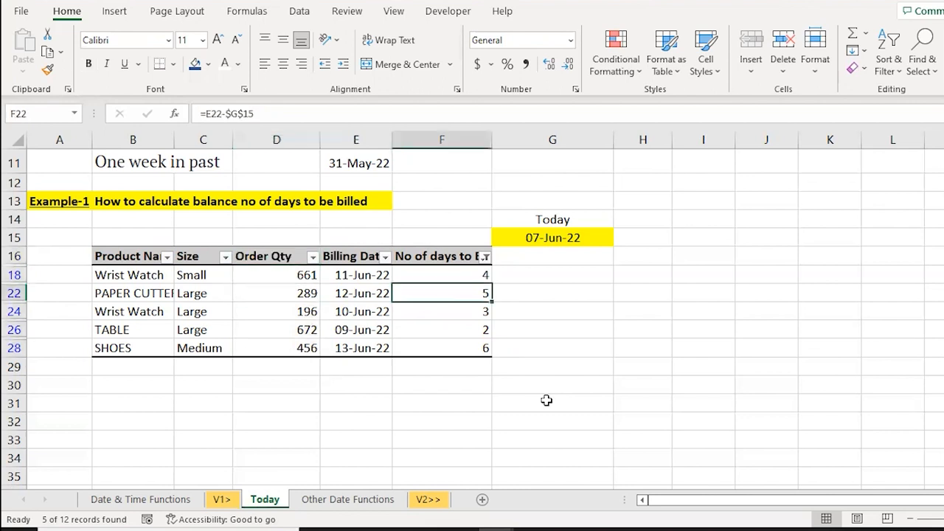
Remove the filters from the billing table and go to B40, the first product in the order dispatch table
{"action": "key", "text": "ctrl+shift+l"}
{"action": "key", "text": "Down"}
{"action": "key", "text": "Down"}
{"action": "key", "text": "Down"}
{"action": "key", "text": "Down"}
{"action": "key", "text": "Down"}
{"action": "key", "text": "Down"}
{"action": "key", "text": "Down"}
{"action": "key", "text": "Down"}
{"action": "key", "text": "Down"}
{"action": "key", "text": "Down"}
{"action": "key", "text": "Down"}
{"action": "key", "text": "Down"}
{"action": "key", "text": "Down"}
{"action": "key", "text": "Down"}
{"action": "key", "text": "Down"}
{"action": "key", "text": "Down"}
{"action": "key", "text": "Down"}
{"action": "key", "text": "Down"}
{"action": "key", "text": "Down"}
{"action": "key", "text": "Down"}
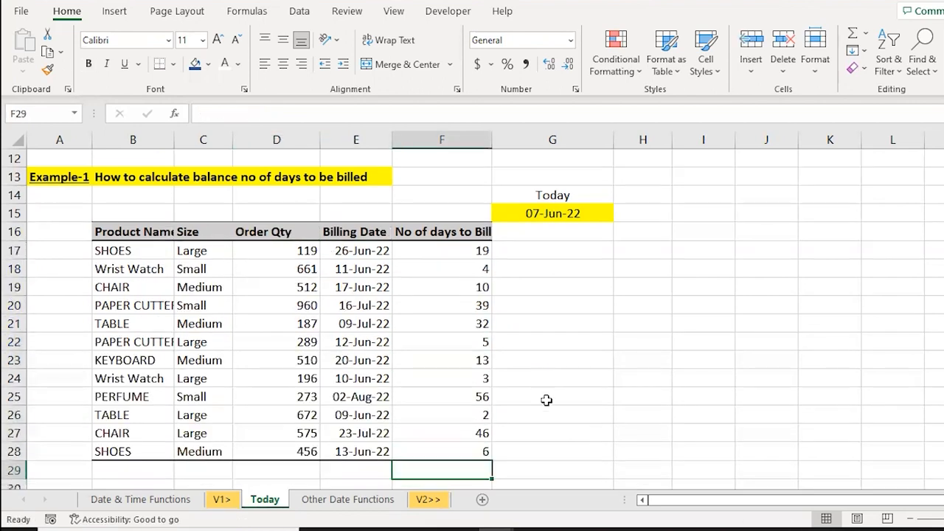
{"action": "key", "text": "Up"}
{"action": "key", "text": "Up"}
{"action": "key", "text": "Up"}
{"action": "key", "text": "Up"}
{"action": "key", "text": "Up"}
{"action": "key", "text": "Up"}
{"action": "key", "text": "Up"}
{"action": "key", "text": "Up"}
{"action": "key", "text": "Up"}
{"action": "key", "text": "Up"}
{"action": "key", "text": "Up"}
{"action": "key", "text": "Up"}
{"action": "key", "text": "Up"}
{"action": "key", "text": "Left"}
{"action": "key", "text": "Left"}
{"action": "key", "text": "Left"}
{"action": "key", "text": "Left"}
{"action": "key", "text": "Up"}
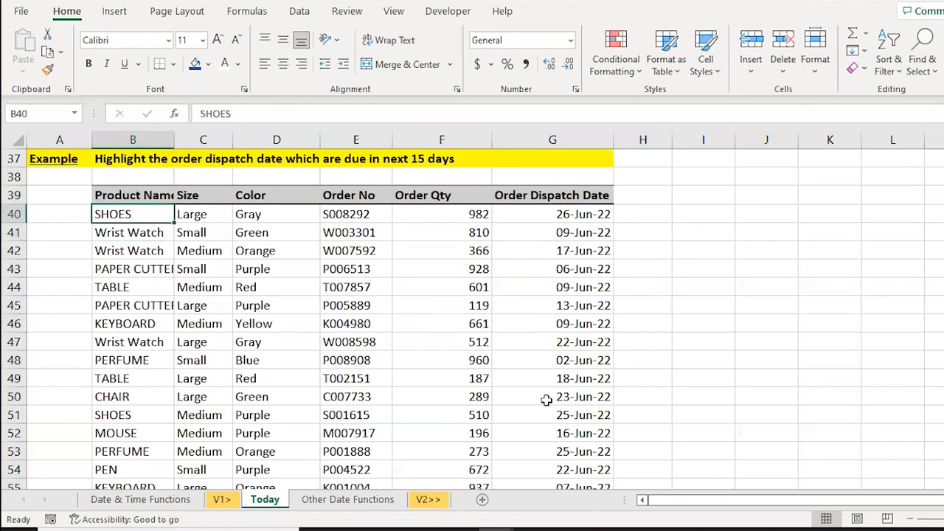
Examine the order dispatch table and the example heading above it, ending at the first Order Dispatch Date
{"action": "key", "text": "ctrl+shift+Down"}
{"action": "key", "text": "Up"}
{"action": "key", "text": "Up"}
{"action": "key", "text": "Up"}
{"action": "key", "text": "Up"}
{"action": "key", "text": "Up"}
{"action": "key", "text": "Up"}
{"action": "key", "text": "Down"}
{"action": "key", "text": "Down"}
{"action": "key", "text": "Down"}
{"action": "key", "text": "Down"}
{"action": "key", "text": "Down"}
{"action": "key", "text": "Down"}
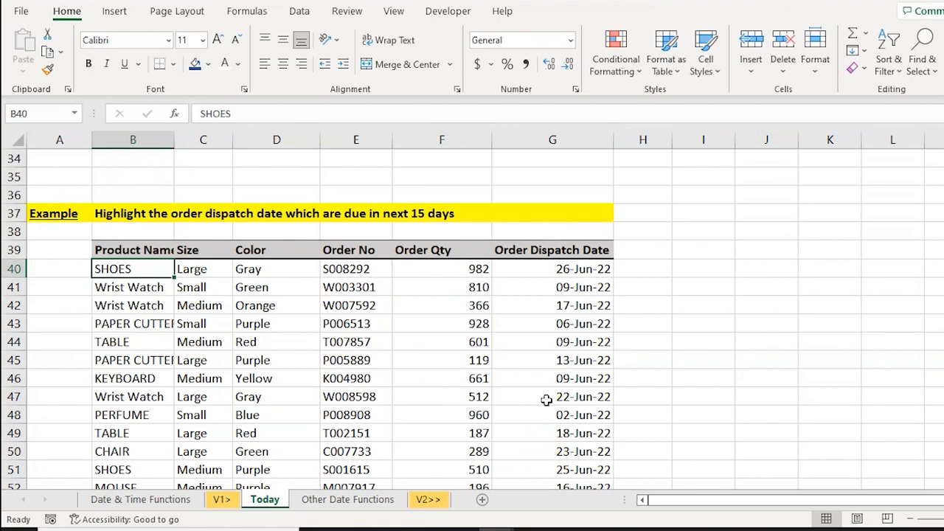
{"action": "key", "text": "ctrl+Right"}
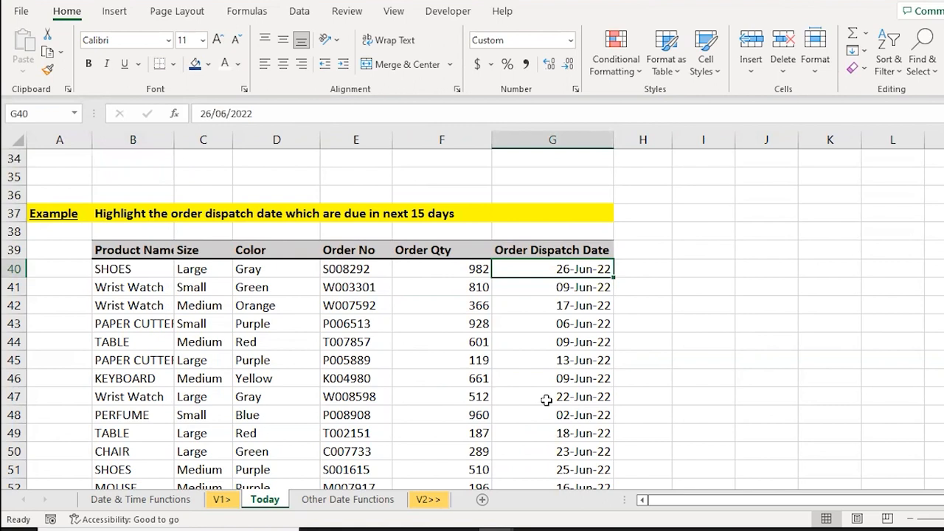
Create a new conditional formatting rule for B40:G57 that uses a formula to determine which cells to format
{"action": "key", "text": "ctrl+Left"}
{"action": "key", "text": "ctrl+shift+Right"}
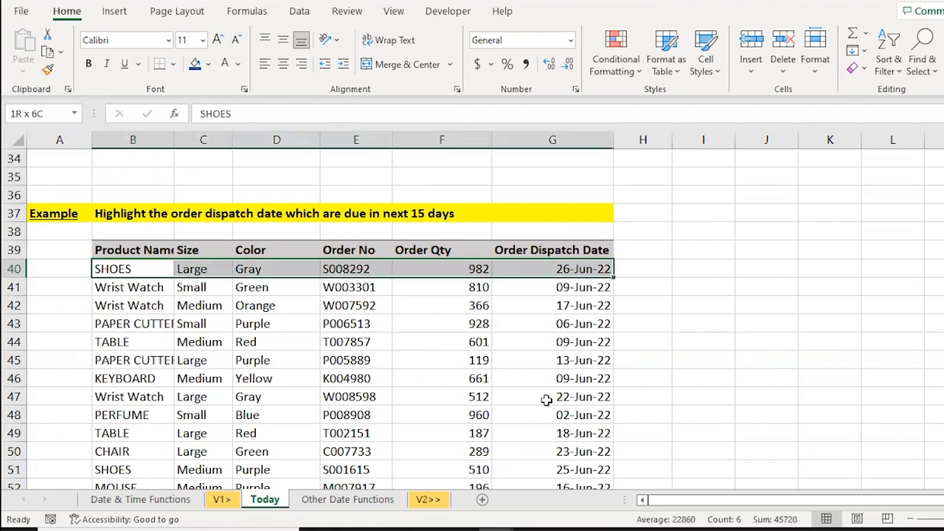
{"action": "key", "text": "ctrl+shift+Down"}
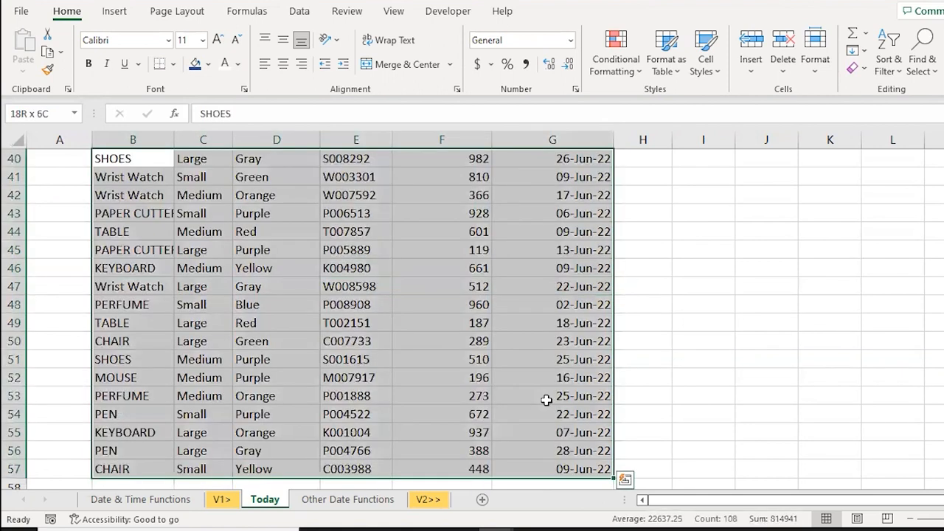
{"action": "left_click", "coordinate": [611, 71]}
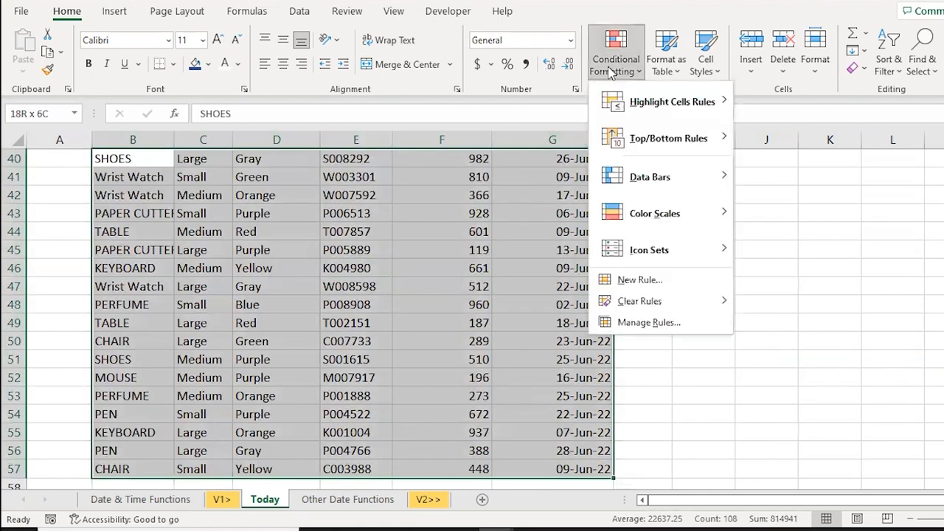
{"action": "left_click", "coordinate": [657, 285]}
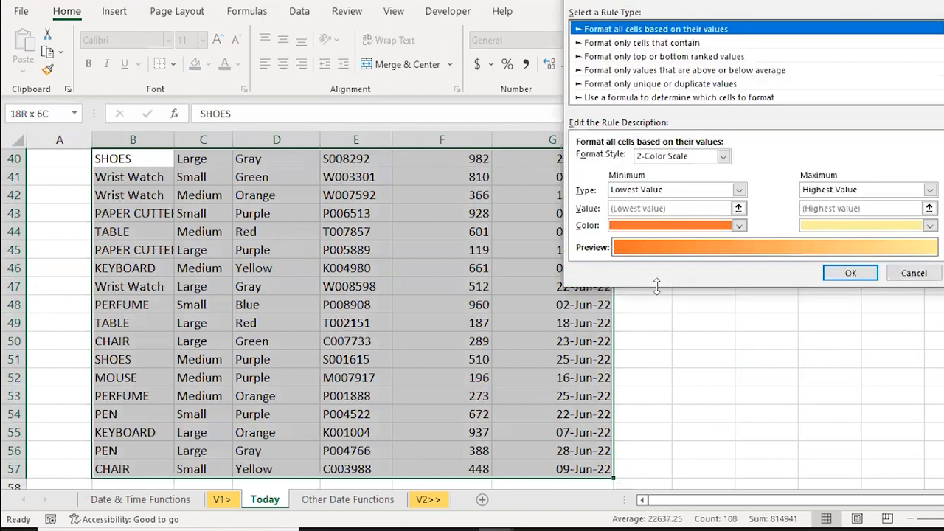
{"action": "left_click", "coordinate": [618, 99]}
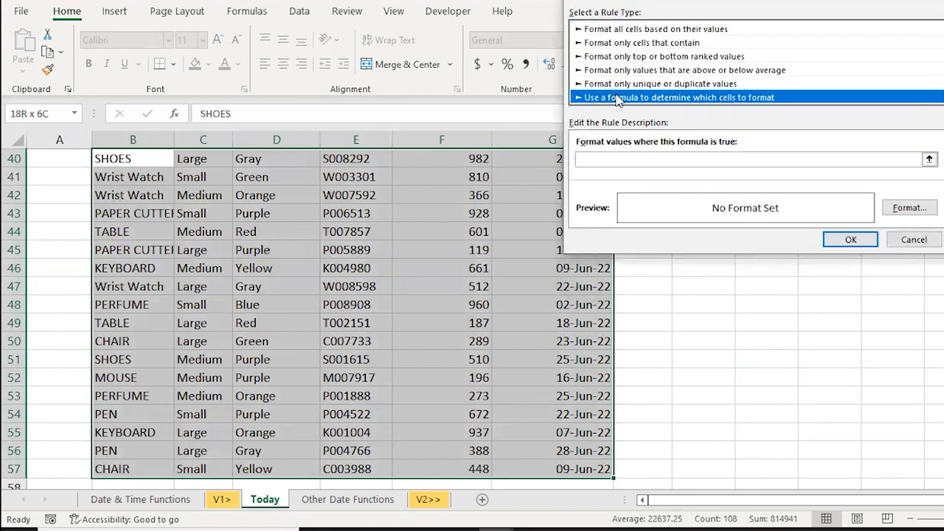
Enter =AND($G40>TODAY(),$G40<=TODAY()+15) as the rule's formula, locking only column G in both references
{"action": "left_click", "coordinate": [622, 160]}
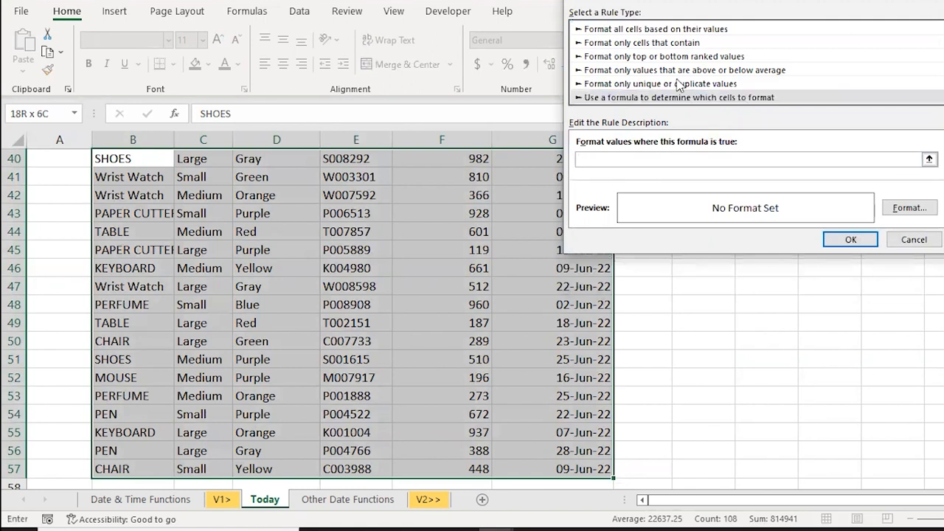
{"action": "left_click_drag", "start_coordinate": [664, 3], "coordinate": [797, 0]}
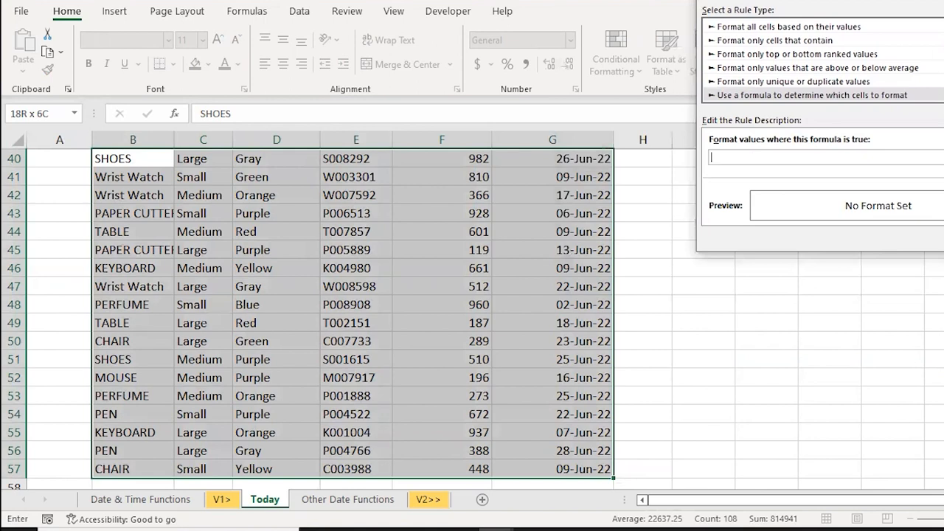
{"action": "scroll", "coordinate": [354, 317], "scroll_direction": "up", "scroll_amount": 4}
{"action": "scroll", "coordinate": [354, 317], "scroll_direction": "down", "scroll_amount": 1}
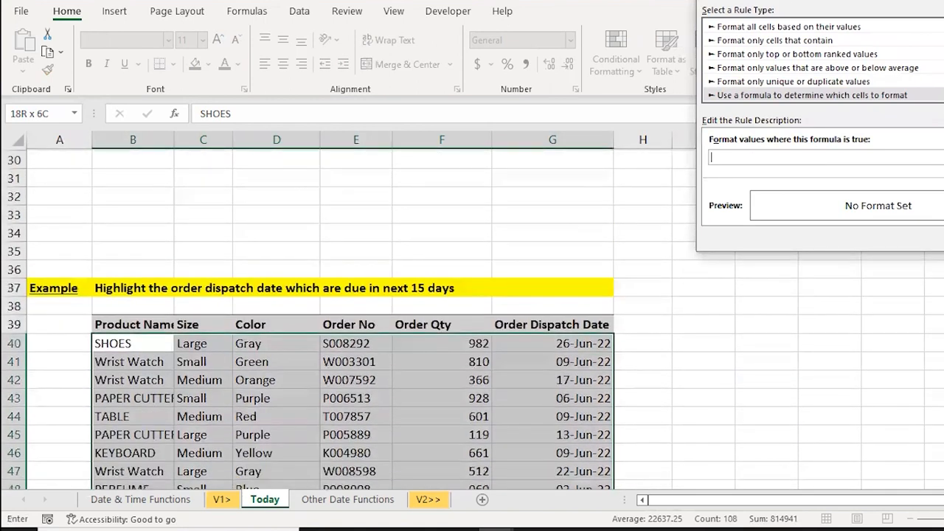
{"action": "scroll", "coordinate": [626, 377], "scroll_direction": "down", "scroll_amount": 1}
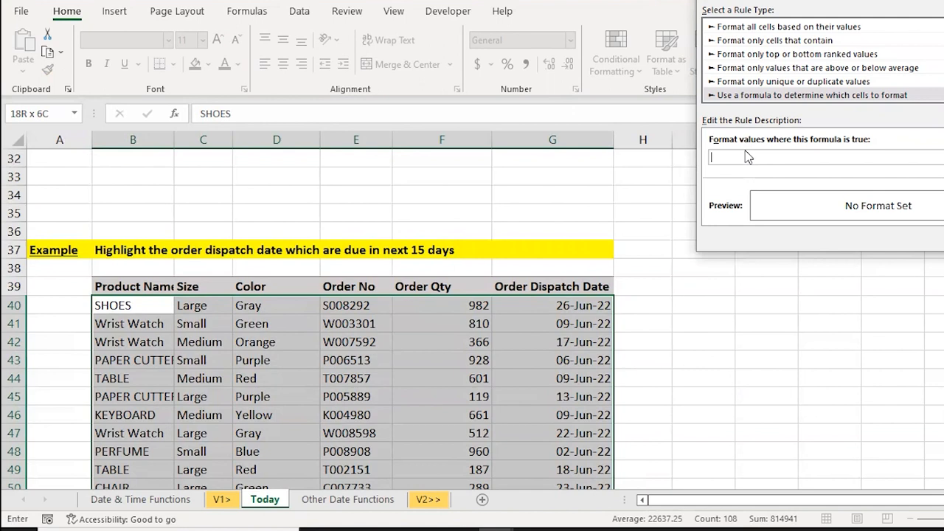
{"action": "type", "text": "="}
{"action": "type", "text": "and"}
{"action": "key", "text": "BackSpace"}
{"action": "key", "text": "BackSpace"}
{"action": "key", "text": "BackSpace"}
{"action": "type", "text": "AND("}
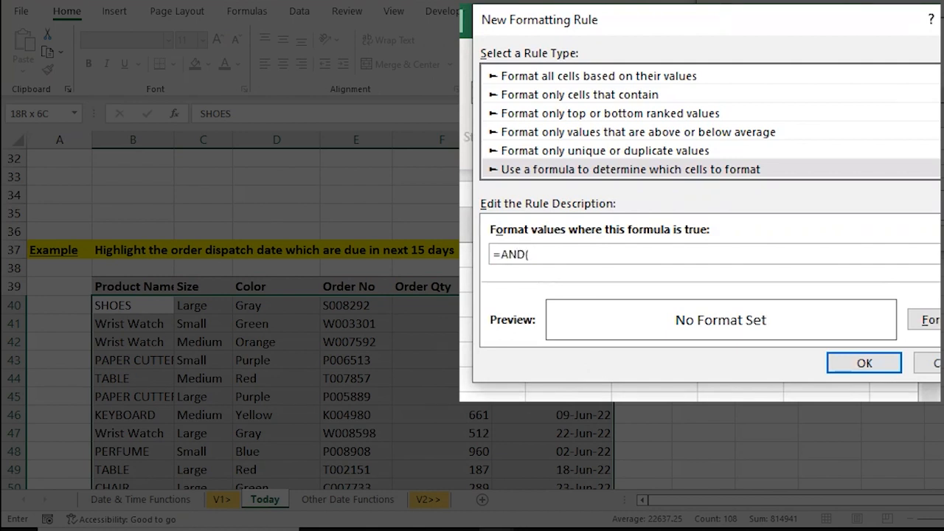
{"action": "left_click", "coordinate": [553, 305]}
{"action": "key", "text": "F4"}
{"action": "key", "text": "F4"}
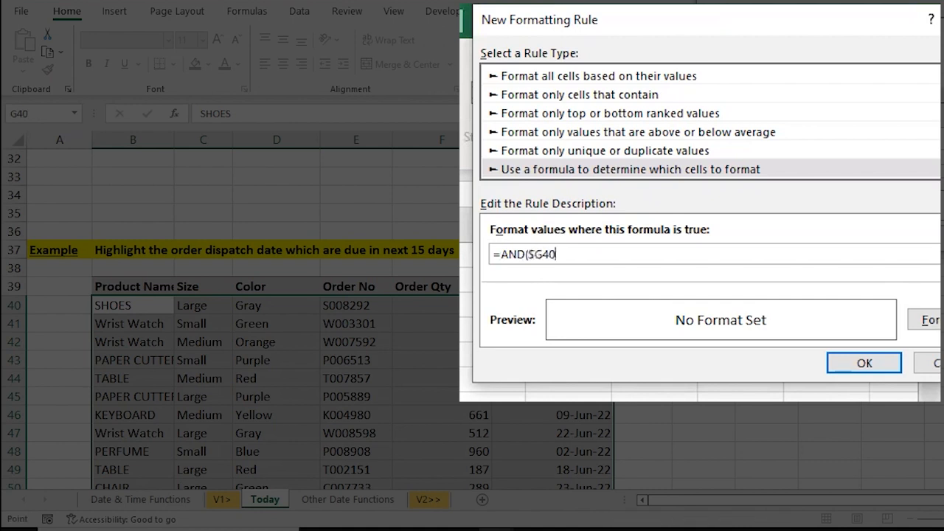
{"action": "type", "text": ">TODAY(),$G$40"}
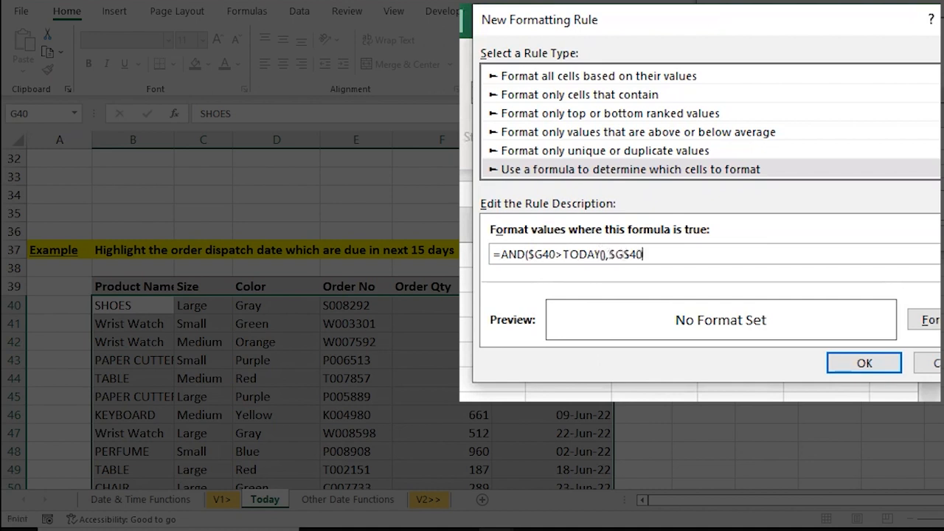
{"action": "key", "text": "F4"}
{"action": "key", "text": "F4"}
{"action": "type", "text": "<=TO"}
{"action": "type", "text": "DAY()"}
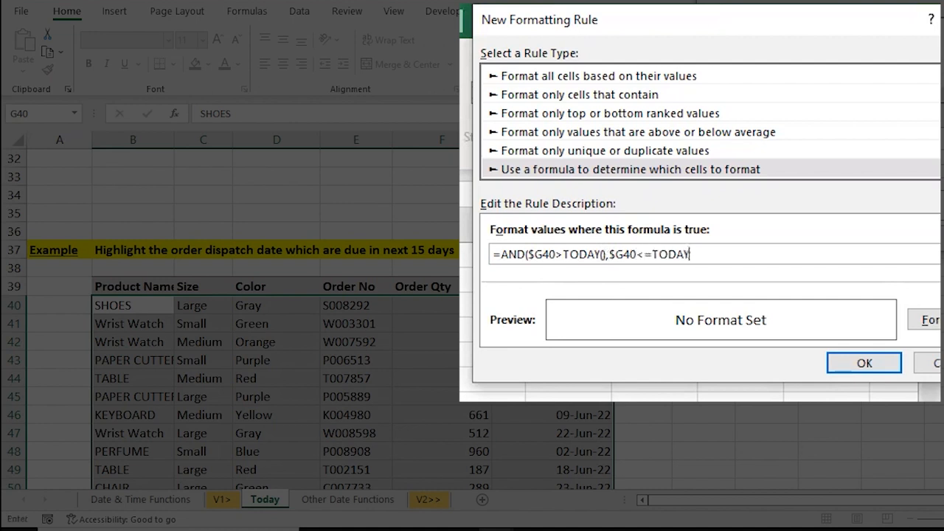
{"action": "type", "text": "+15)"}
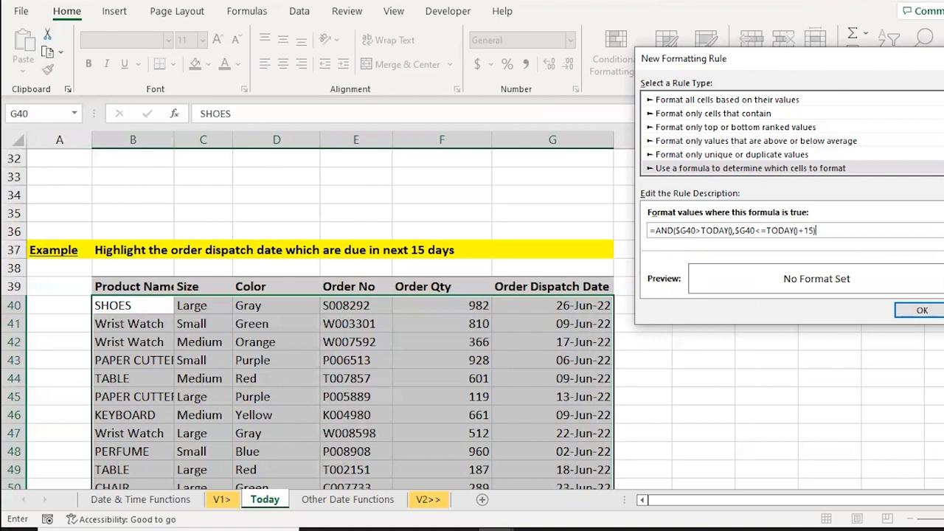
Give the rule a two-colour horizontal gradient fill from white to blue, using the first variant, and apply the rule to the dispatch table
{"action": "left_click", "coordinate": [943, 280]}
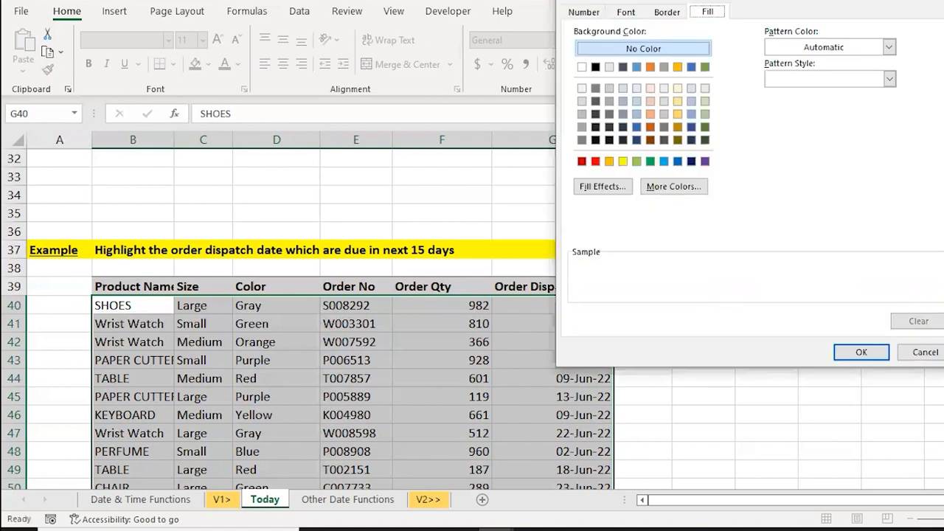
{"action": "left_click", "coordinate": [603, 188]}
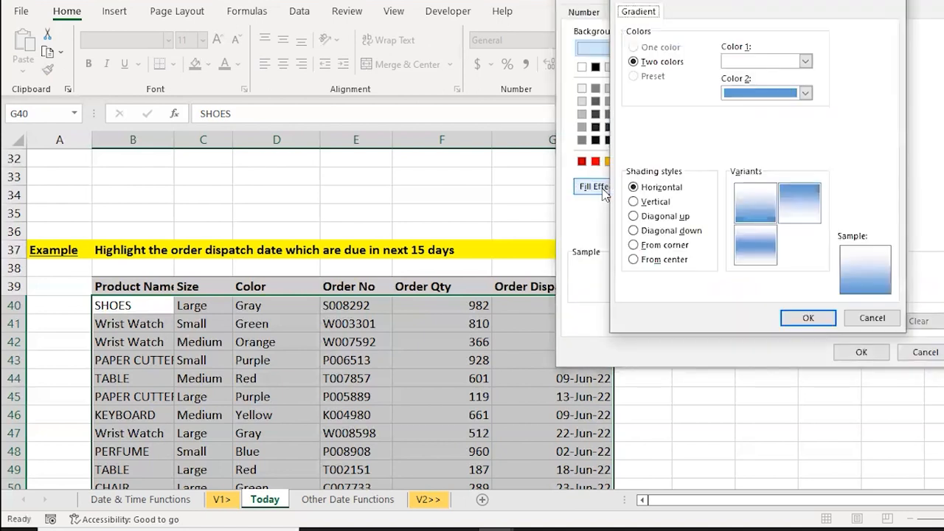
{"action": "left_click", "coordinate": [754, 220]}
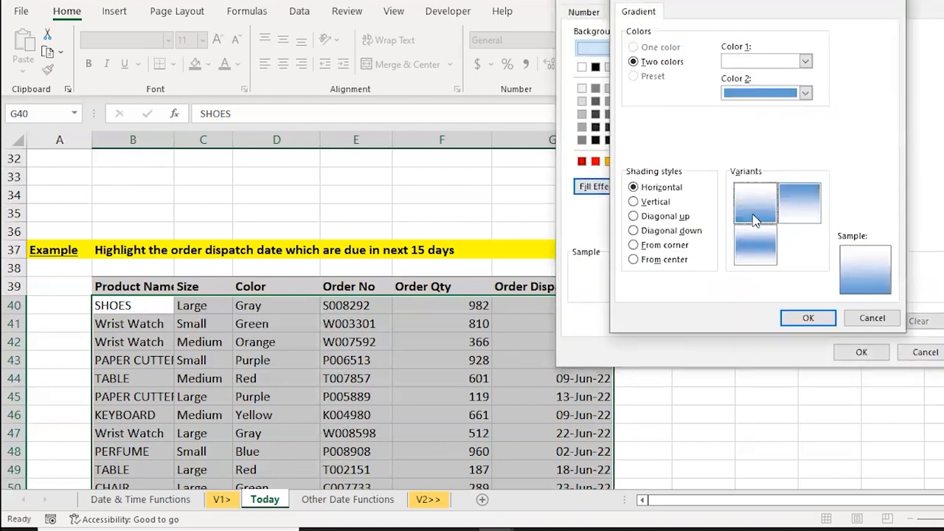
{"action": "left_click", "coordinate": [810, 320]}
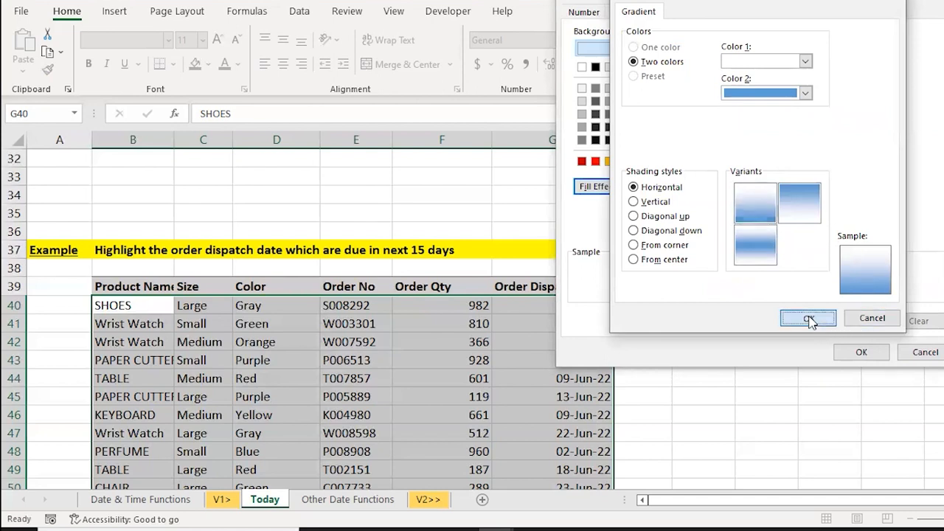
{"action": "left_click", "coordinate": [861, 354]}
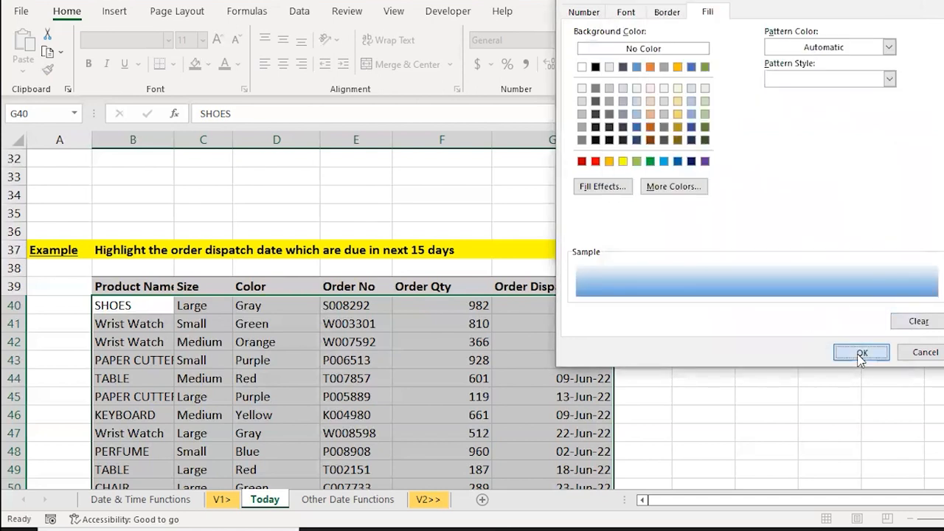
{"action": "left_click", "coordinate": [921, 311]}
Examine which rows of the order dispatch table are highlighted by checking the values in the Order Dispatch Date column
{"action": "key", "text": "Down"}
{"action": "key", "text": "Down"}
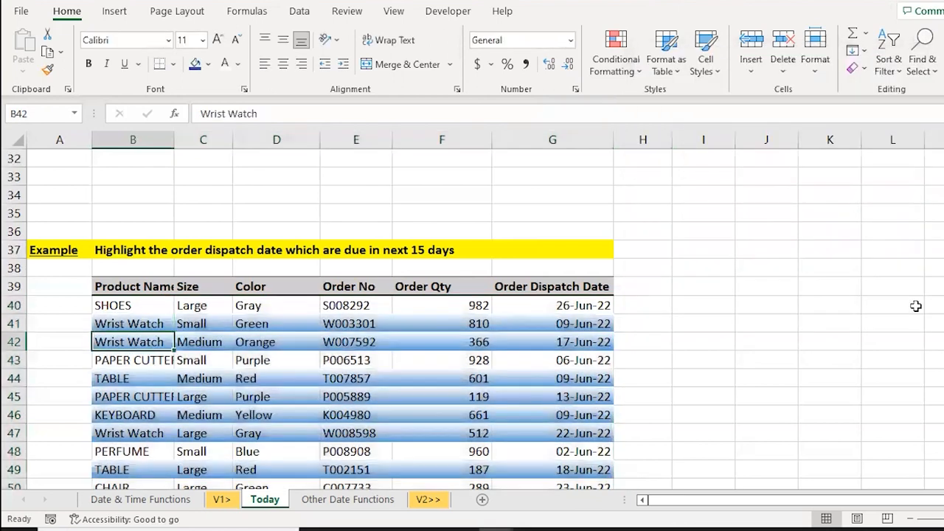
{"action": "key", "text": "Right"}
{"action": "key", "text": "Right"}
{"action": "key", "text": "Right"}
{"action": "key", "text": "Right"}
{"action": "key", "text": "Right"}
{"action": "key", "text": "ctrl+Down"}
{"action": "key", "text": "Up"}
{"action": "key", "text": "ctrl+Up"}
{"action": "key", "text": "Up"}
{"action": "key", "text": "Down"}
{"action": "key", "text": "Down"}
{"action": "key", "text": "Down"}
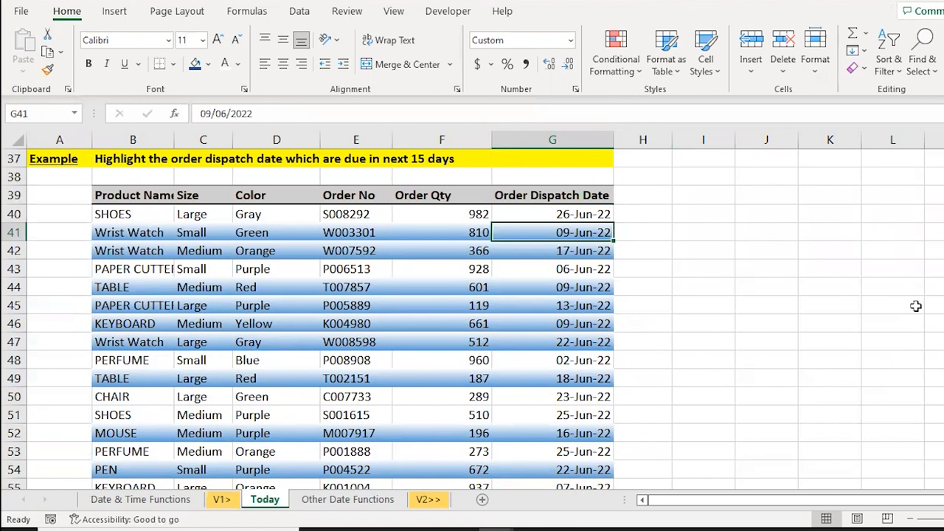
On the Other Date Functions sheet, enter =NOW() in F12 beside Insert Current Date & Time
{"action": "key", "text": "ctrl+Page_Down"}
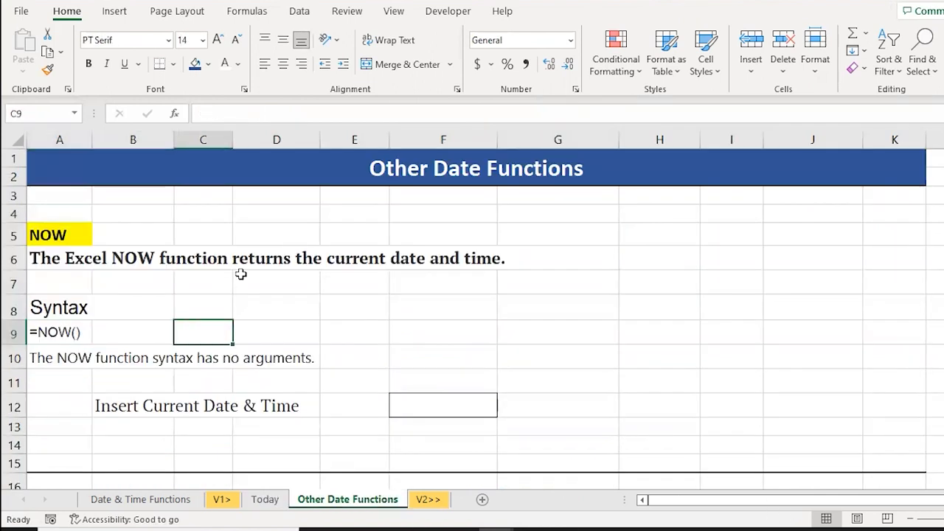
{"action": "key", "text": "Right"}
{"action": "key", "text": "Right"}
{"action": "key", "text": "Down"}
{"action": "key", "text": "Down"}
{"action": "key", "text": "Down"}
{"action": "key", "text": "Right"}
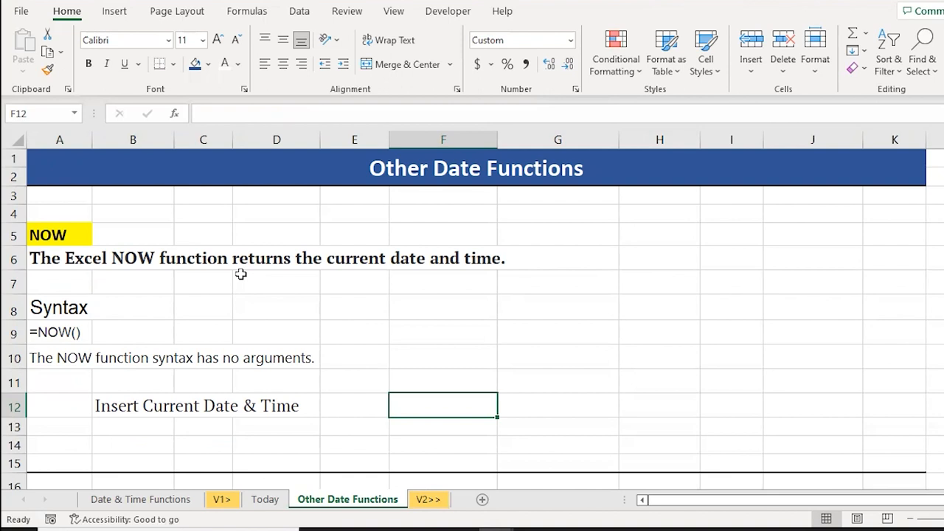
{"action": "type", "text": "=NOW"}
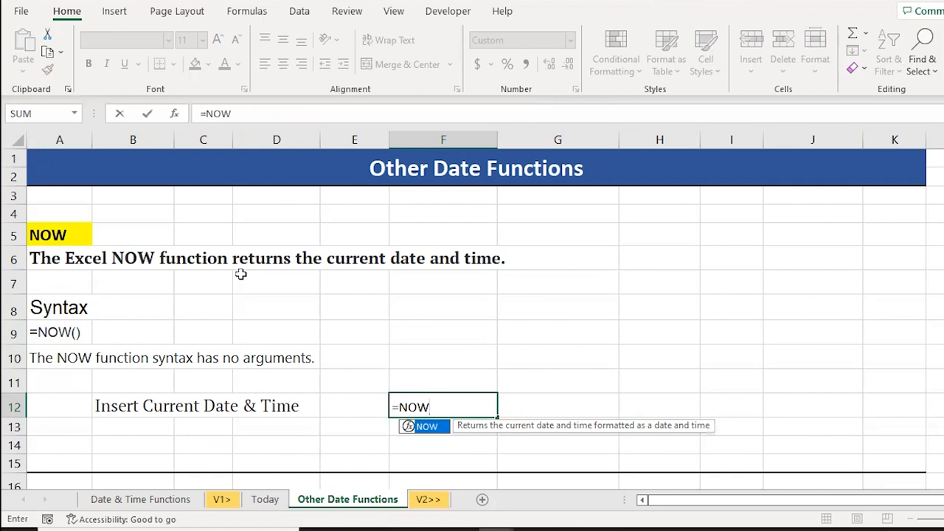
{"action": "type", "text": "("}
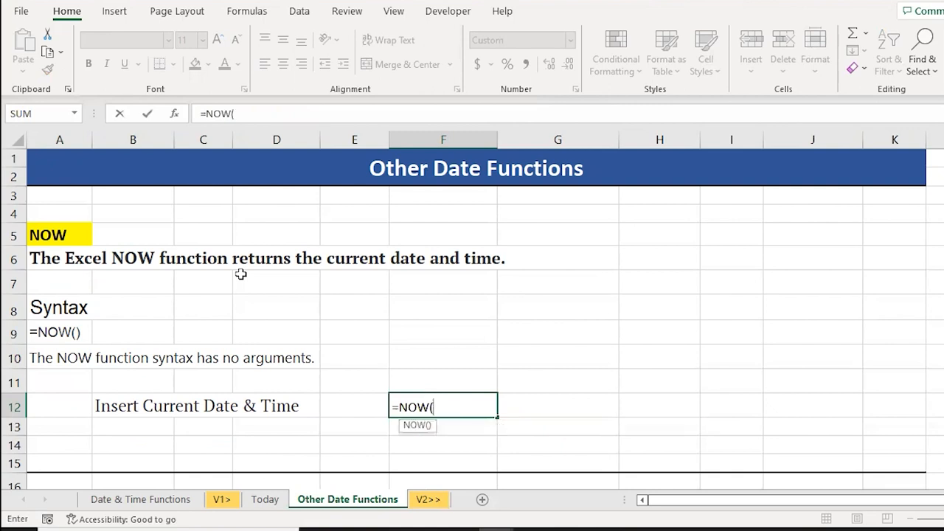
{"action": "type", "text": ")"}
{"action": "key", "text": "Return"}
{"action": "key", "text": "Up"}
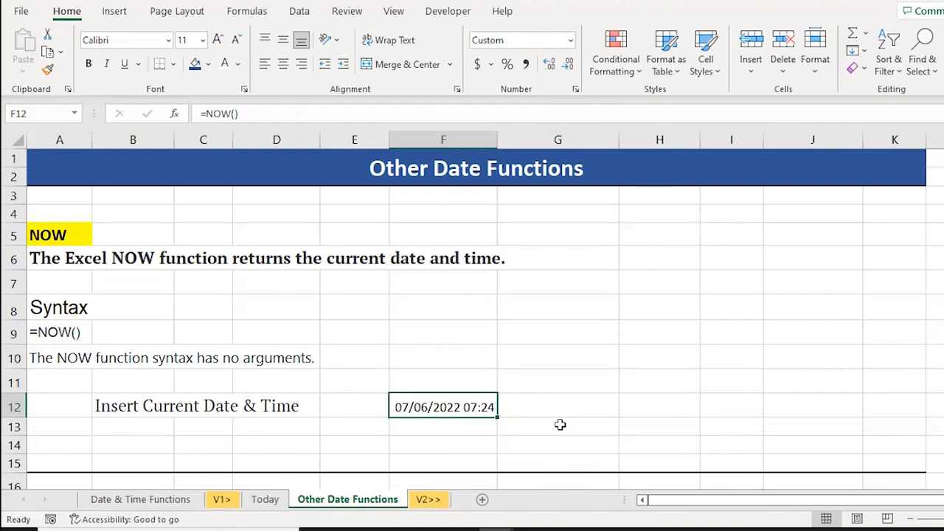
Refresh the NOW result in F12 by opening the empty cell F10 for editing and committing it without content
{"action": "key", "text": "Up"}
{"action": "key", "text": "Up"}
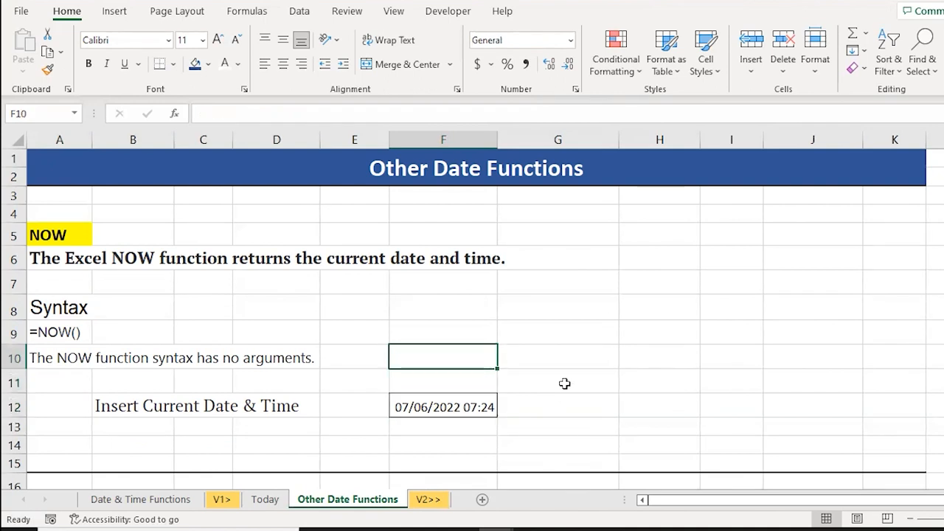
{"action": "key", "text": "F2"}
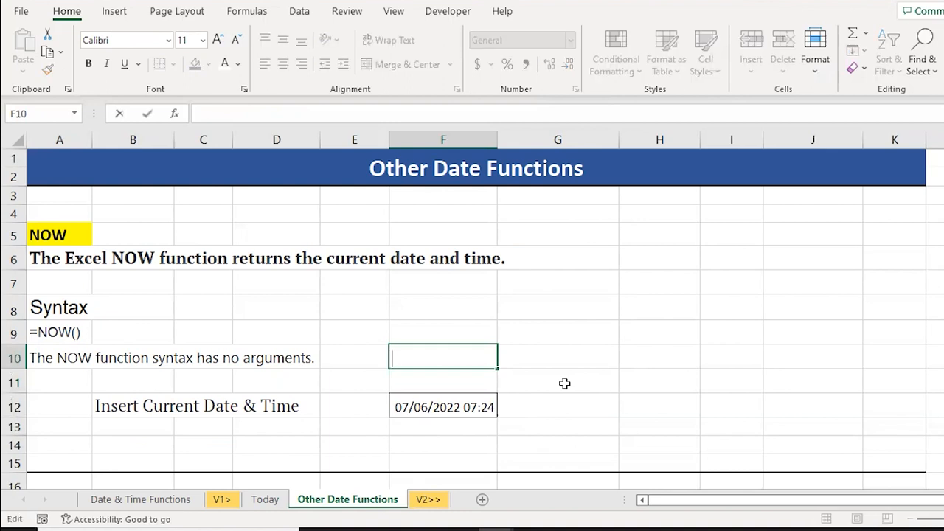
{"action": "key", "text": "Return"}
{"action": "key", "text": "Return"}
{"action": "key", "text": "Return"}
{"action": "key", "text": "Up"}
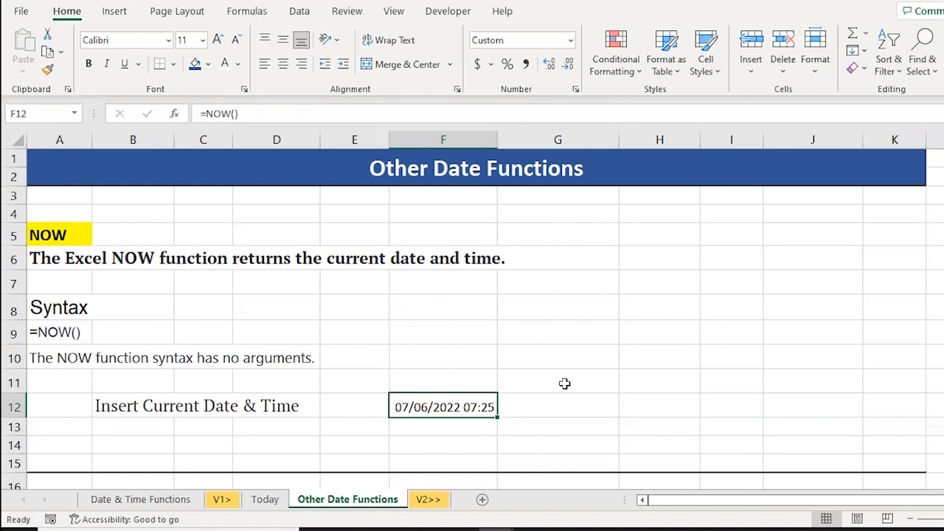
Examine the DATE function's description, syntax and arguments and the Date, Year, Month and Day tables, ending at F29
{"action": "key", "text": "Down"}
{"action": "key", "text": "Down"}
{"action": "key", "text": "Down"}
{"action": "key", "text": "Down"}
{"action": "key", "text": "Down"}
{"action": "key", "text": "Down"}
{"action": "key", "text": "Down"}
{"action": "key", "text": "Down"}
{"action": "key", "text": "Down"}
{"action": "key", "text": "Down"}
{"action": "key", "text": "Down"}
{"action": "key", "text": "Down"}
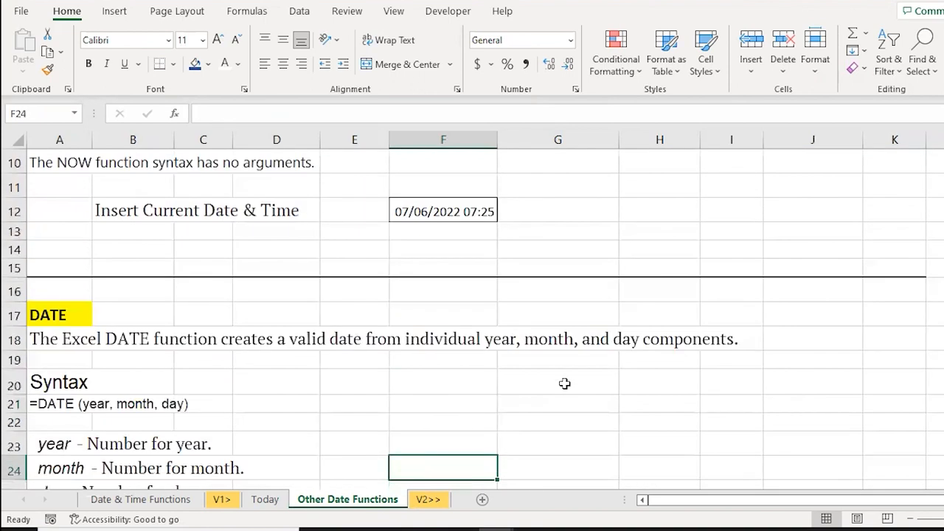
{"action": "key", "text": "Down"}
{"action": "key", "text": "Down"}
{"action": "key", "text": "Down"}
{"action": "key", "text": "Down"}
{"action": "key", "text": "Down"}
{"action": "key", "text": "Down"}
{"action": "key", "text": "Down"}
{"action": "key", "text": "Down"}
{"action": "key", "text": "Up"}
{"action": "key", "text": "Up"}
{"action": "key", "text": "Up"}
{"action": "key", "text": "Up"}
{"action": "key", "text": "Down"}
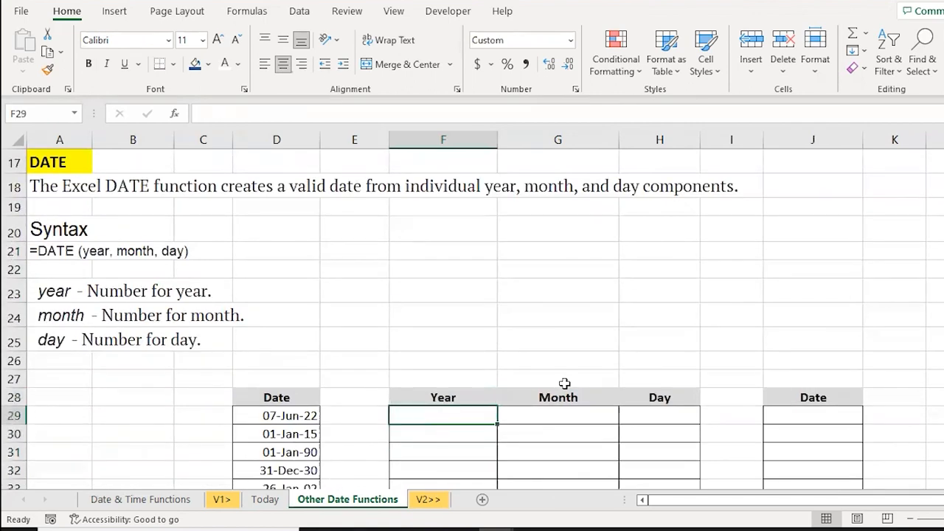
{"action": "key", "text": "Down"}
{"action": "key", "text": "Down"}
{"action": "key", "text": "Down"}
{"action": "key", "text": "Down"}
{"action": "key", "text": "Down"}
{"action": "key", "text": "Down"}
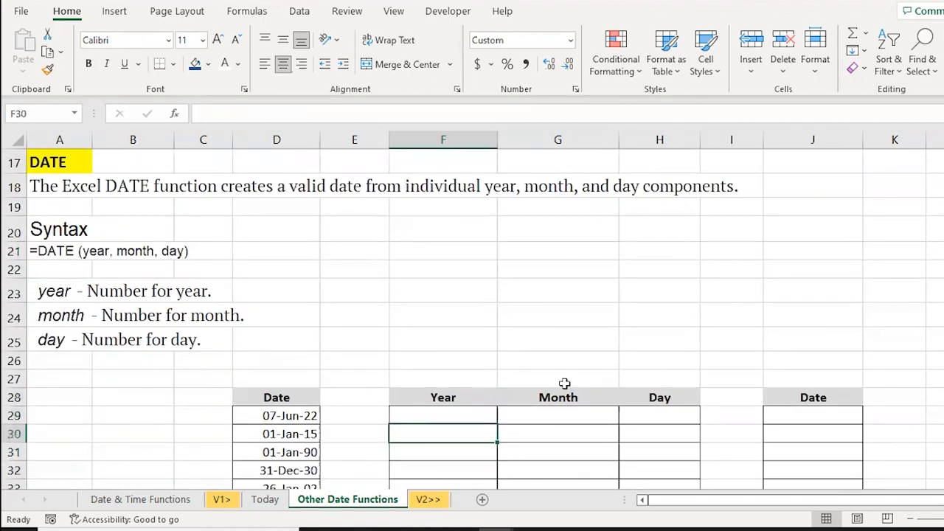
{"action": "key", "text": "Up"}
{"action": "key", "text": "Up"}
{"action": "key", "text": "Up"}
{"action": "key", "text": "Up"}
{"action": "key", "text": "Up"}
{"action": "key", "text": "Up"}
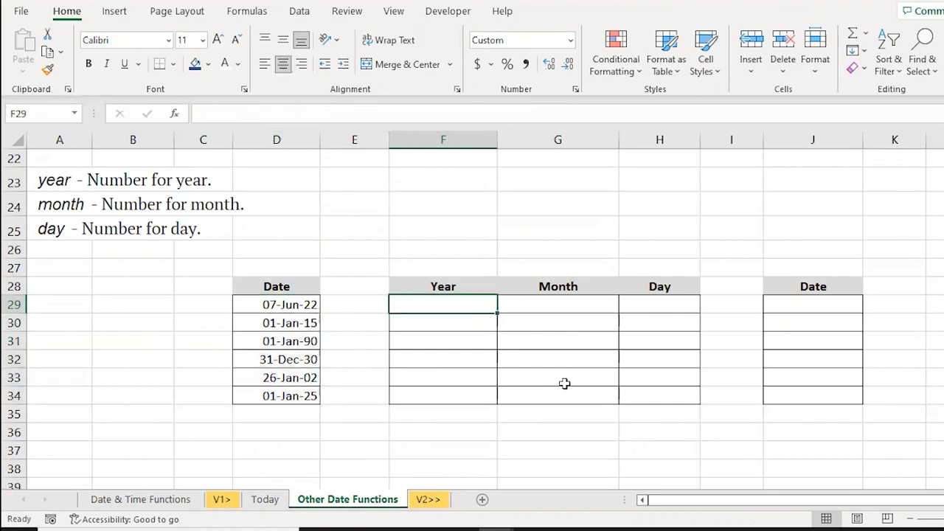
Enter =YEAR(D29) in F29 to extract the year from the first date
{"action": "type", "text": "="}
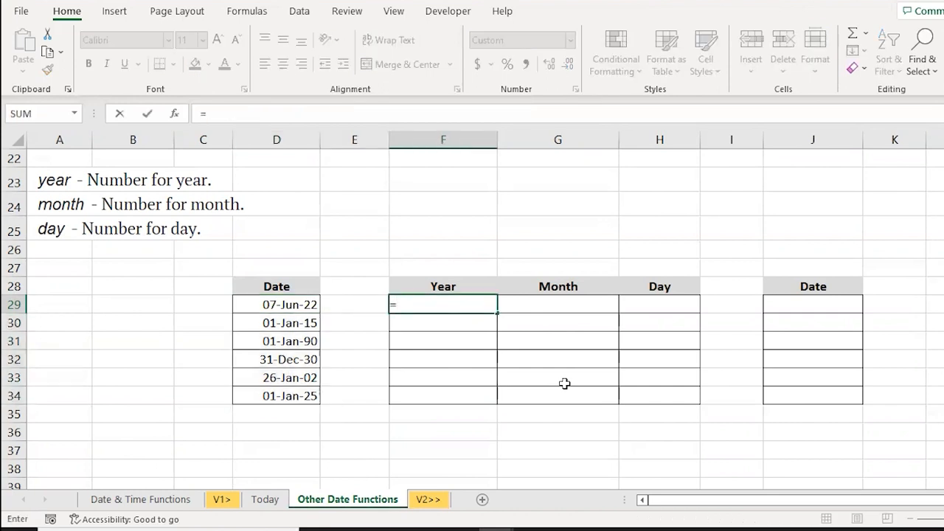
{"action": "type", "text": "YEAR("}
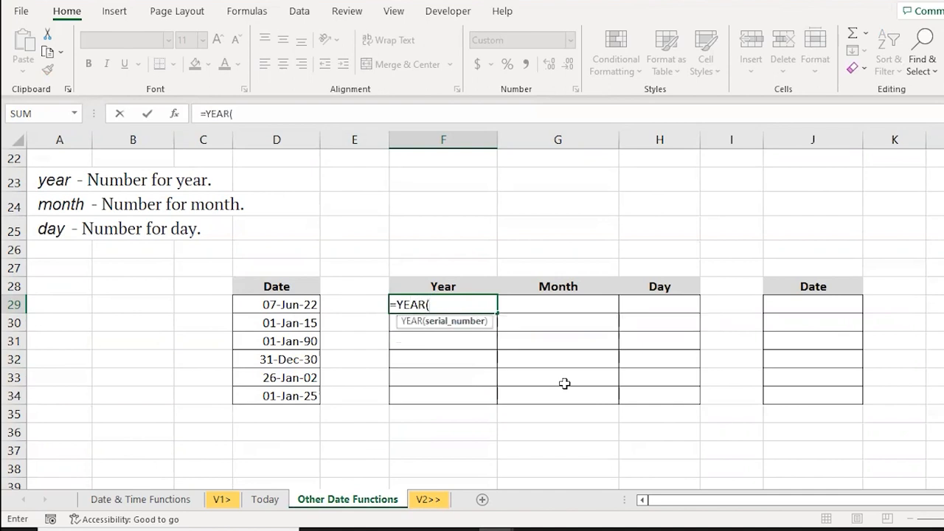
{"action": "key", "text": "Left"}
{"action": "key", "text": "Left"}
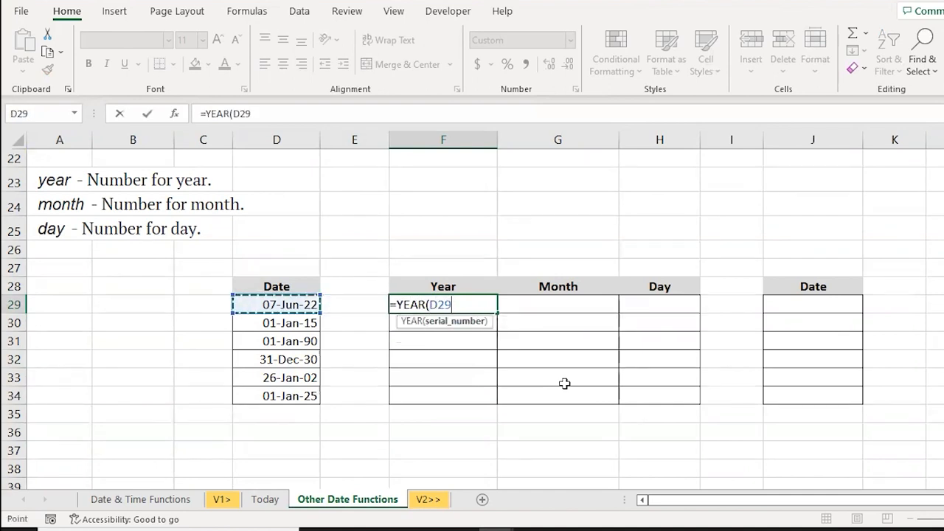
{"action": "type", "text": ")"}
{"action": "key", "text": "Return"}
{"action": "key", "text": "Up"}
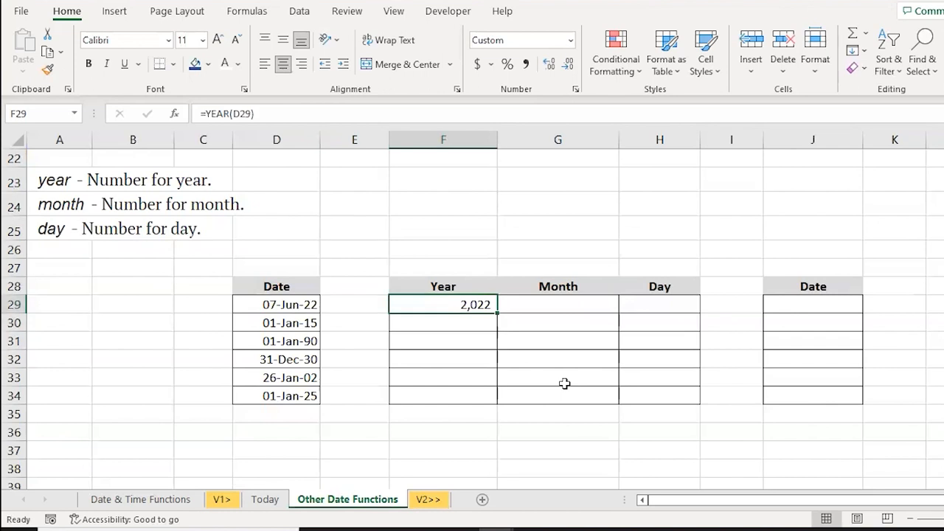
Copy the YEAR formula from F29 into F30:F34 for the remaining dates
{"action": "key", "text": "ctrl+c"}
{"action": "key", "text": "Down"}
{"action": "key", "text": "shift+Down"}
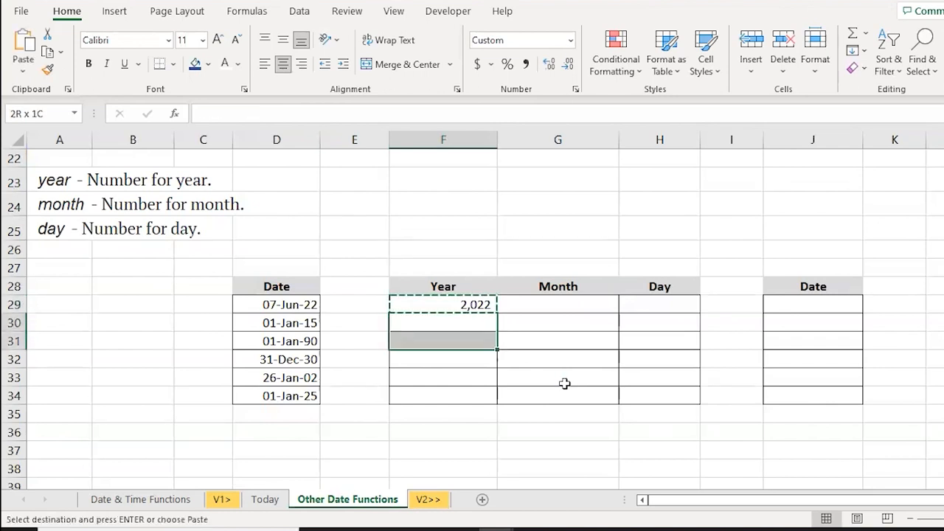
{"action": "key", "text": "shift+Down"}
{"action": "key", "text": "shift+Down"}
{"action": "key", "text": "shift+Down"}
{"action": "key", "text": "ctrl+v"}
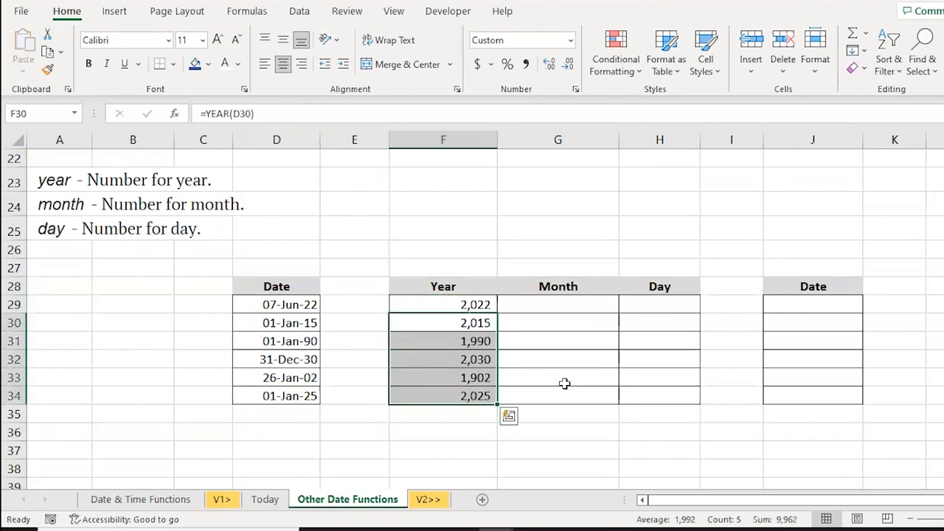
Compare the source dates in D29:D34 with the extracted years in F29:F34
{"action": "key", "text": "Up"}
{"action": "key", "text": "Left"}
{"action": "key", "text": "Left"}
{"action": "key", "text": "ctrl+shift+Down"}
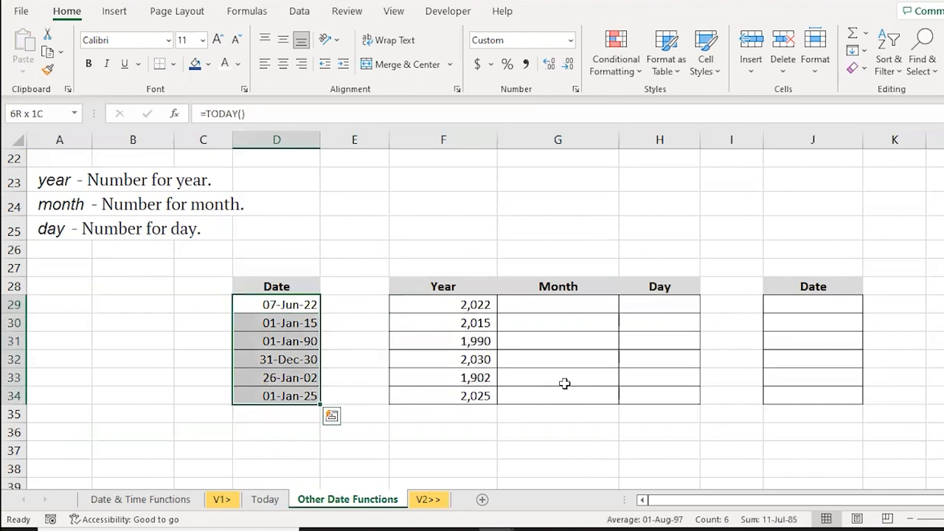
{"action": "key", "text": "Right"}
{"action": "key", "text": "Right"}
{"action": "key", "text": "ctrl+shift+Down"}
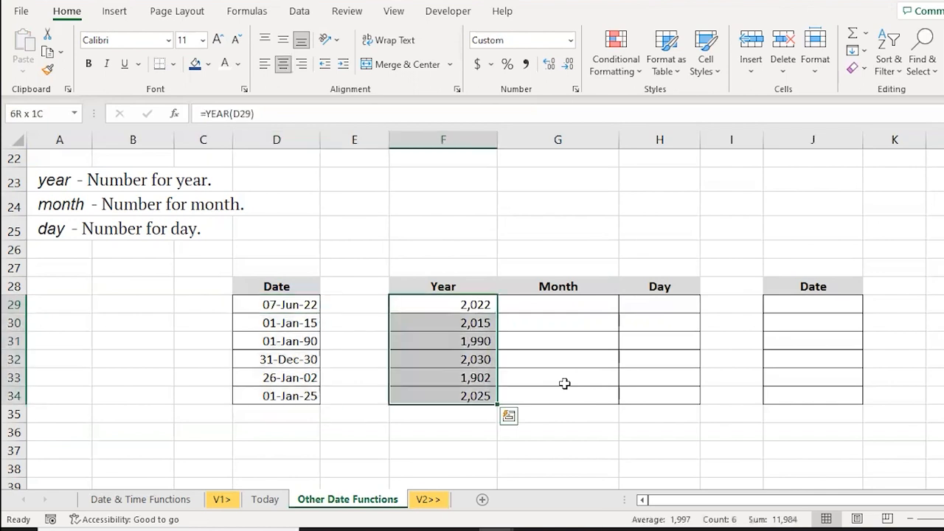
Enter =MONTH(D29) in G29 to extract the month number from the first date
{"action": "key", "text": "Right"}
{"action": "type", "text": "=MONTH("}
{"action": "key", "text": "Left"}
{"action": "key", "text": "Left"}
{"action": "key", "text": "Left"}
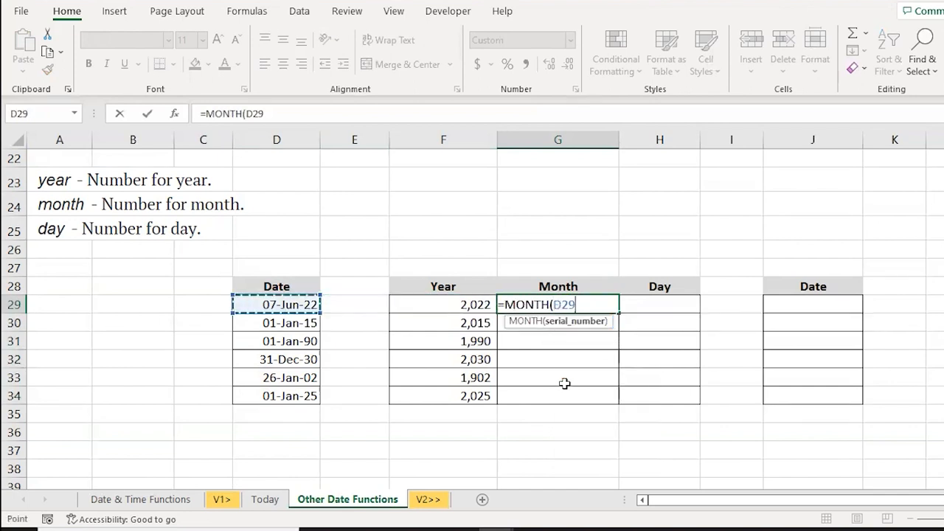
{"action": "type", "text": ")"}
{"action": "key", "text": "ctrl+Return"}
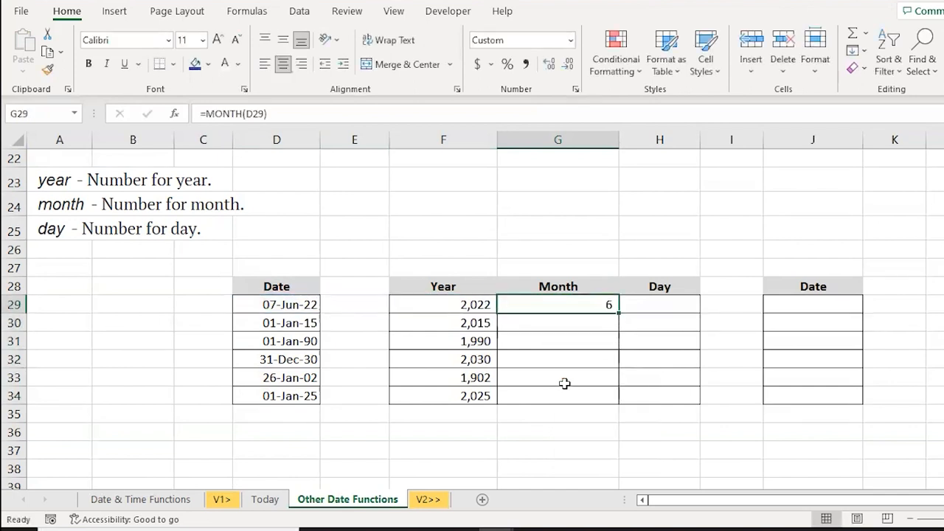
Copy the MONTH formula from G29 into G30:G34 for the remaining dates
{"action": "key", "text": "ctrl+c"}
{"action": "key", "text": "Down"}
{"action": "key", "text": "shift+Down"}
{"action": "key", "text": "shift+Down"}
{"action": "key", "text": "shift+Down"}
{"action": "key", "text": "shift+Down"}
{"action": "key", "text": "Return"}
Check the extracted month numbers in G29:G34 against the source dates
{"action": "key", "text": "Up"}
{"action": "key", "text": "ctrl+shift+Down"}
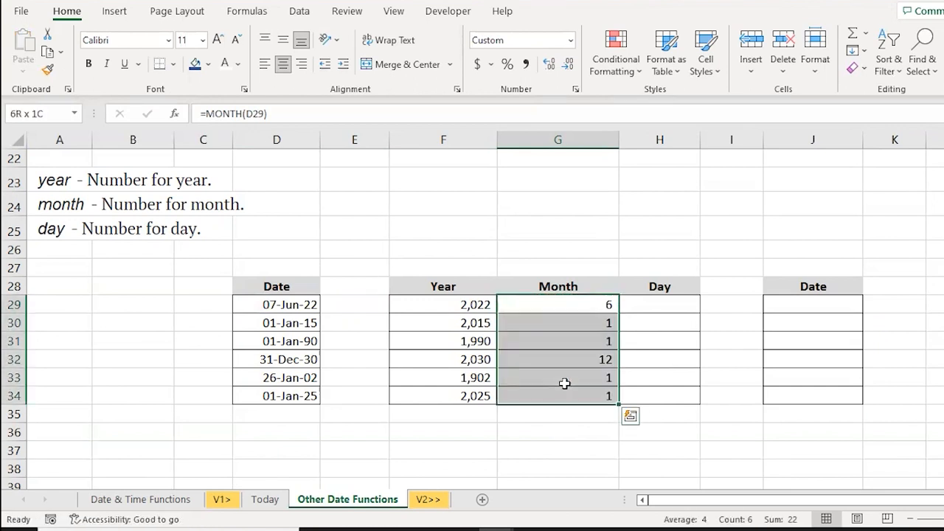
{"action": "key", "text": "Down"}
{"action": "key", "text": "Down"}
{"action": "key", "text": "Up"}
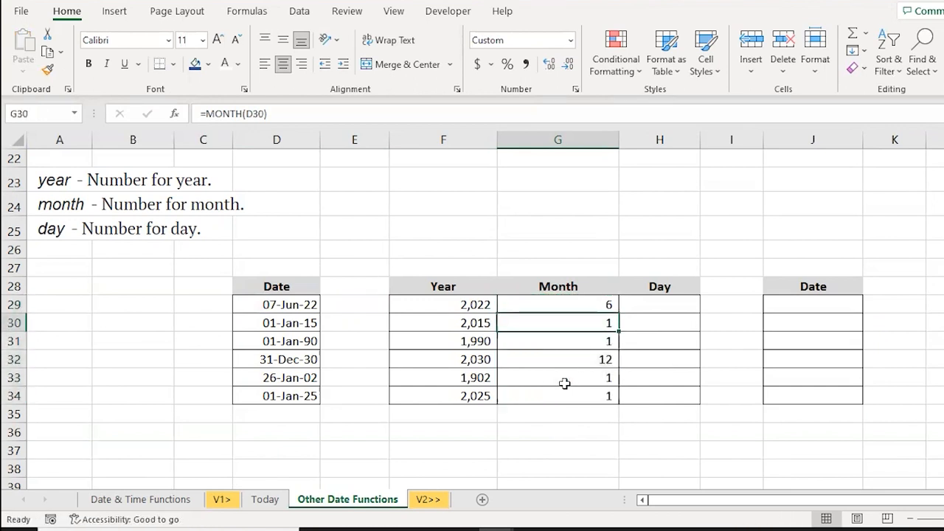
{"action": "key", "text": "Down"}
{"action": "key", "text": "Down"}
{"action": "key", "text": "Down"}
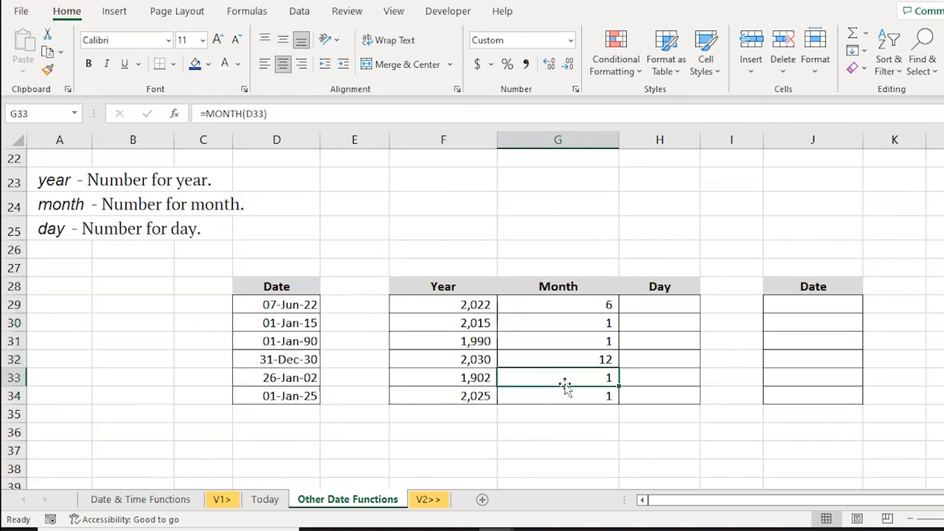
Enter =DAY(D29) in H29 to extract the day number from the first date
{"action": "key", "text": "ctrl+Up"}
{"action": "key", "text": "Down"}
{"action": "key", "text": "Right"}
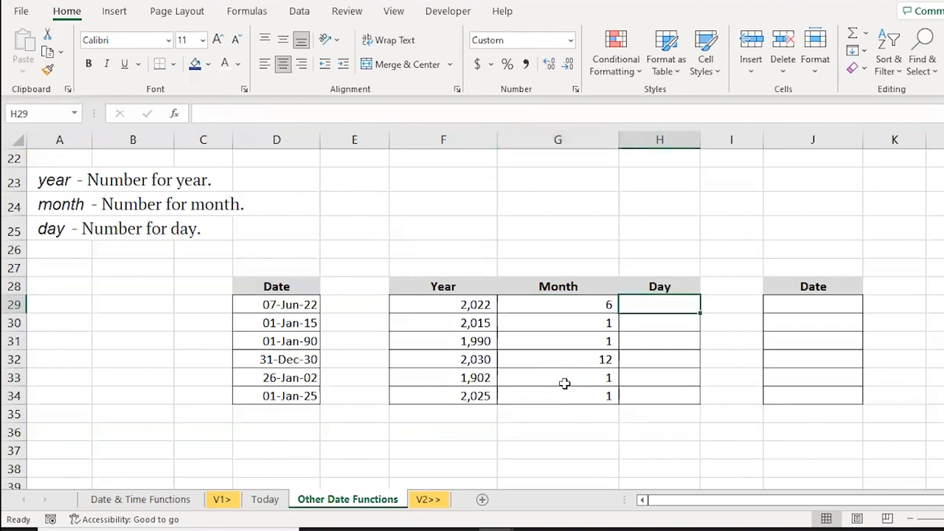
{"action": "type", "text": "=DAY("}
{"action": "key", "text": "Left"}
{"action": "key", "text": "Left"}
{"action": "key", "text": "Left"}
{"action": "key", "text": "Left"}
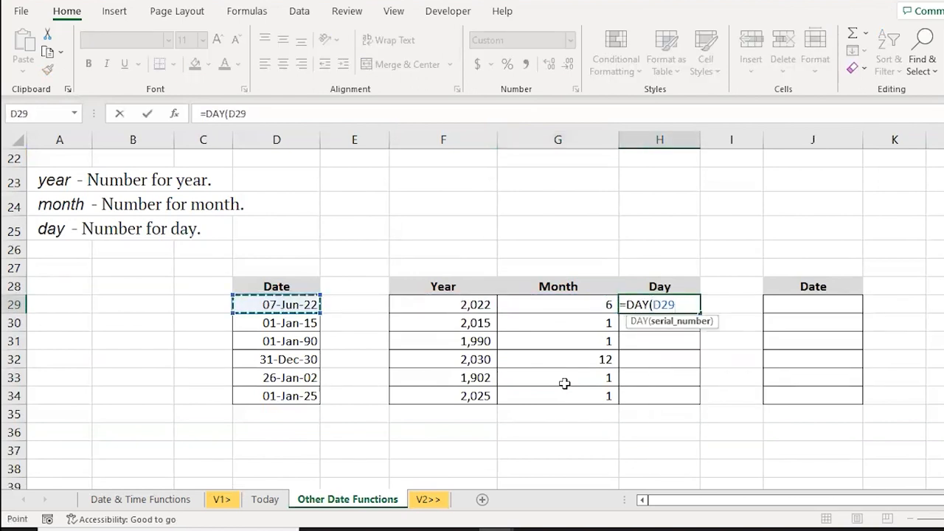
{"action": "type", "text": ")"}
{"action": "key", "text": "Return"}
{"action": "key", "text": "Up"}
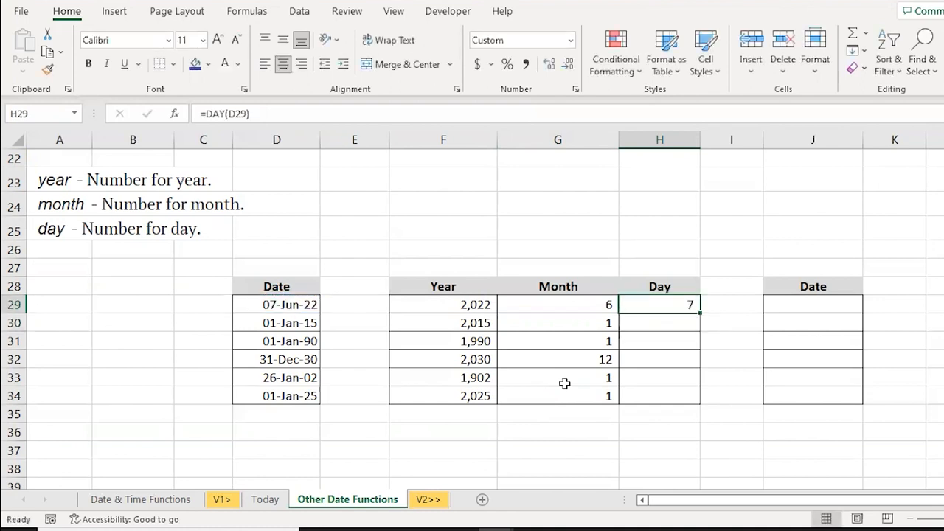
Copy the DAY formula from H29 into H30:H34 for the remaining dates
{"action": "key", "text": "ctrl+c"}
{"action": "key", "text": "Down"}
{"action": "key", "text": "shift+Down"}
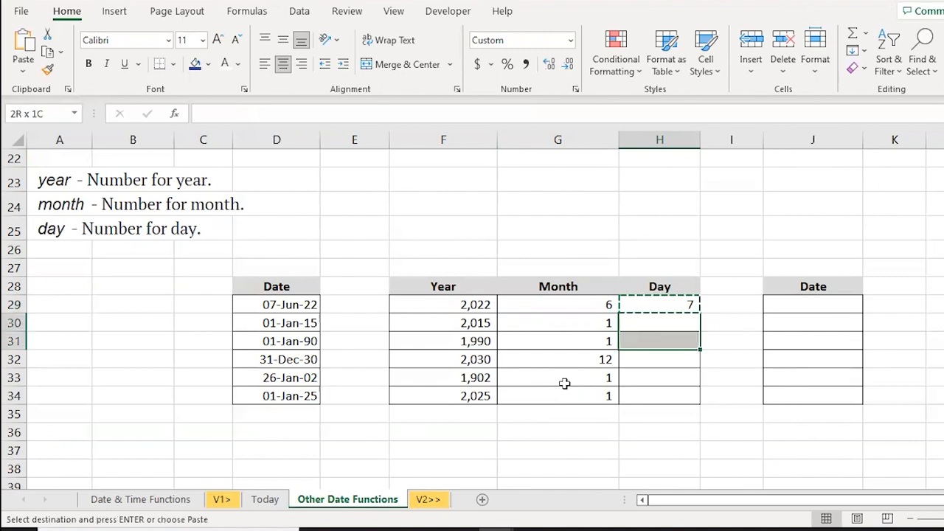
{"action": "key", "text": "shift+Down"}
{"action": "key", "text": "shift+Down"}
{"action": "key", "text": "shift+Down"}
{"action": "key", "text": "ctrl+v"}
{"action": "key", "text": "Down"}
{"action": "key", "text": "Down"}
{"action": "key", "text": "Down"}
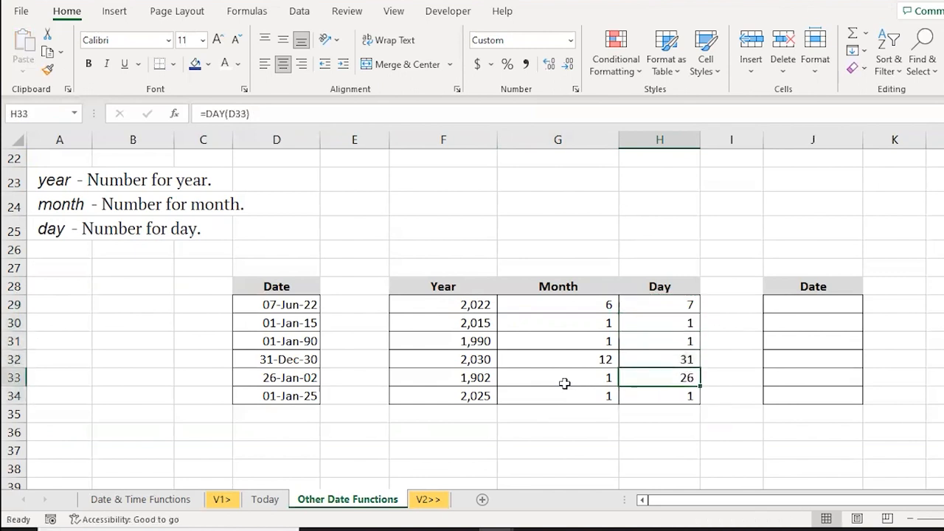
Compare the source dates in column D with the extracted year, month and day values in F29:H34
{"action": "key", "text": "ctrl+Left"}
{"action": "key", "text": "ctrl+Left"}
{"action": "key", "text": "ctrl+Right"}
{"action": "key", "text": "ctrl+Right"}
{"action": "key", "text": "ctrl+Up"}
{"action": "key", "text": "Left"}
{"action": "key", "text": "Left"}
{"action": "key", "text": "Left"}
{"action": "key", "text": "Down"}
{"action": "key", "text": "Left"}
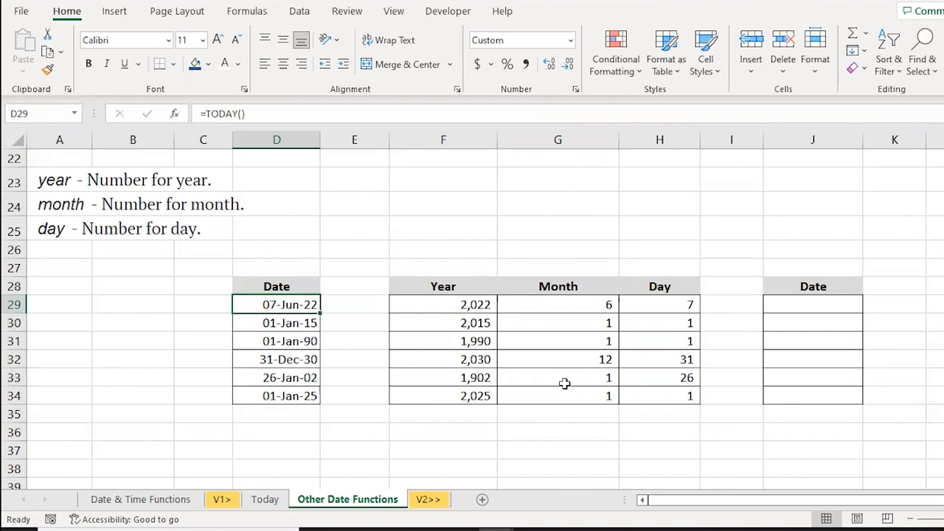
{"action": "key", "text": "Right"}
{"action": "key", "text": "Right"}
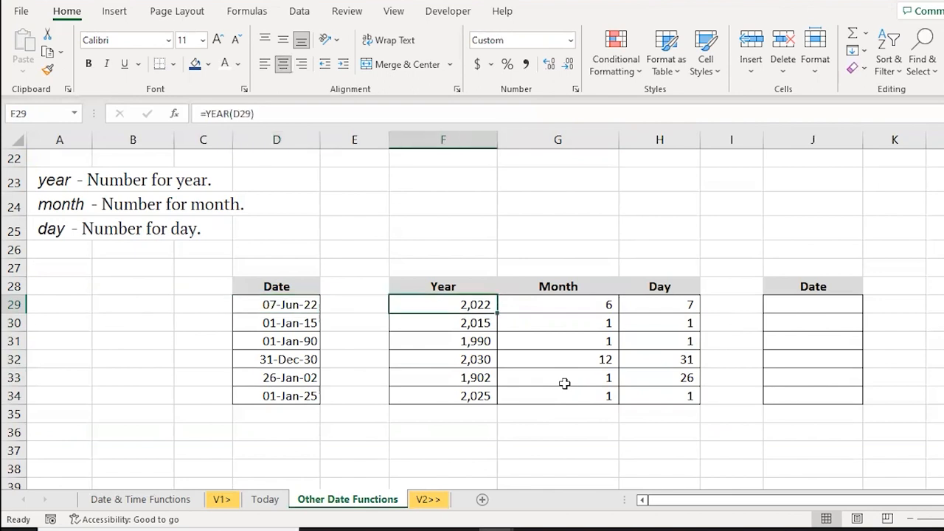
{"action": "key", "text": "shift+Right"}
{"action": "key", "text": "shift+Right"}
{"action": "key", "text": "shift+Left"}
{"action": "key", "text": "shift+Left"}
{"action": "key", "text": "ctrl+shift+Down"}
{"action": "key", "text": "shift+Right"}
{"action": "key", "text": "shift+Right"}
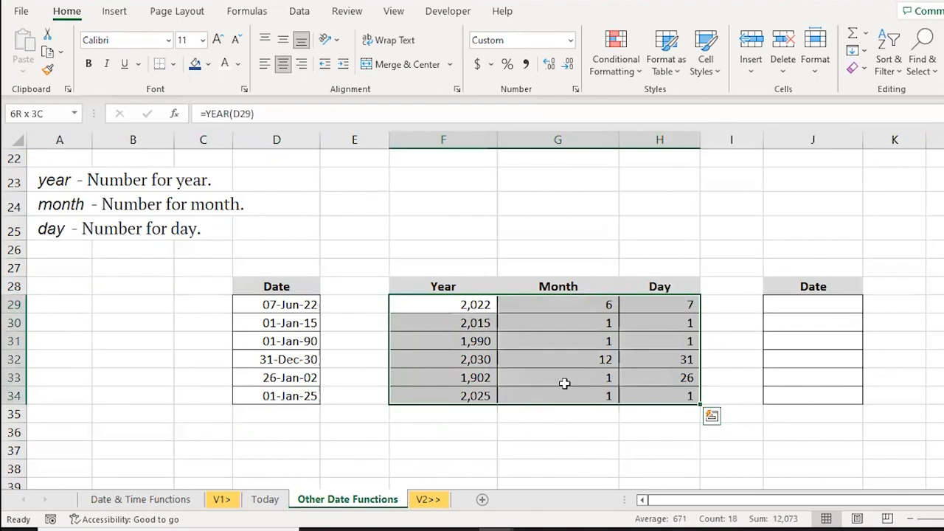
Examine the year, month and day parts in F29:H29 alongside the empty Date column
{"action": "key", "text": "Right"}
{"action": "key", "text": "Right"}
{"action": "key", "text": "Right"}
{"action": "key", "text": "Right"}
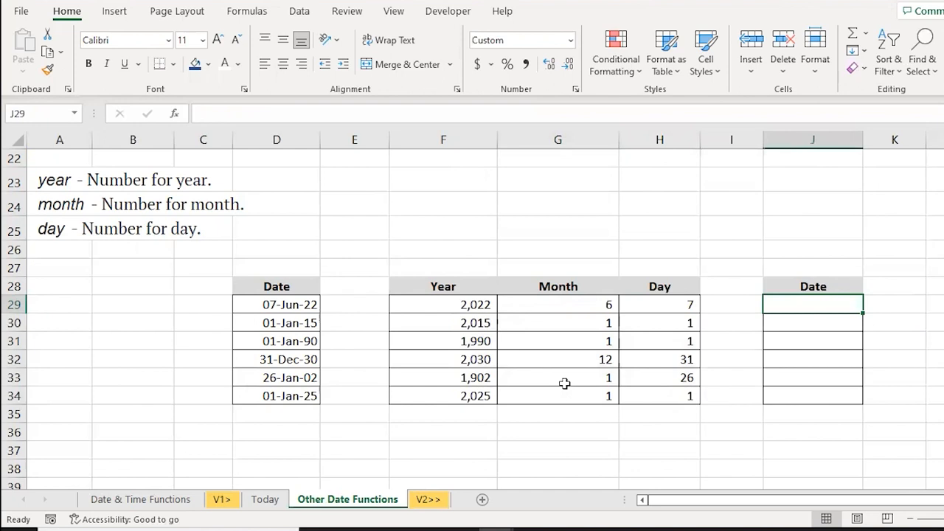
{"action": "key", "text": "Left"}
{"action": "key", "text": "Left"}
{"action": "key", "text": "Left"}
{"action": "key", "text": "Left"}
{"action": "key", "text": "shift+Right"}
{"action": "key", "text": "shift+Right"}
Enter =DATE(F29,G29,H29) in J29 to rebuild the first date from its year, month and day
{"action": "key", "text": "Right"}
{"action": "key", "text": "Right"}
{"action": "key", "text": "Right"}
{"action": "key", "text": "Right"}
{"action": "type", "text": "="}
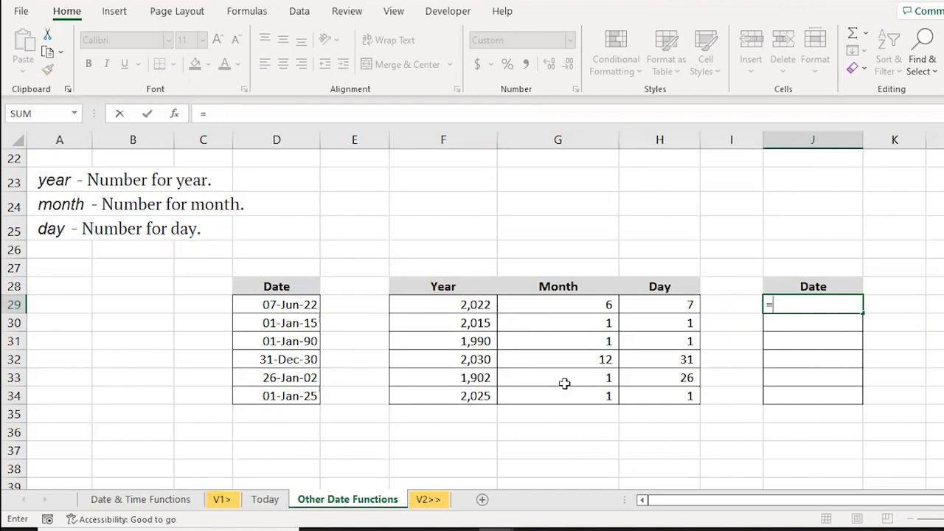
{"action": "type", "text": "DATE("}
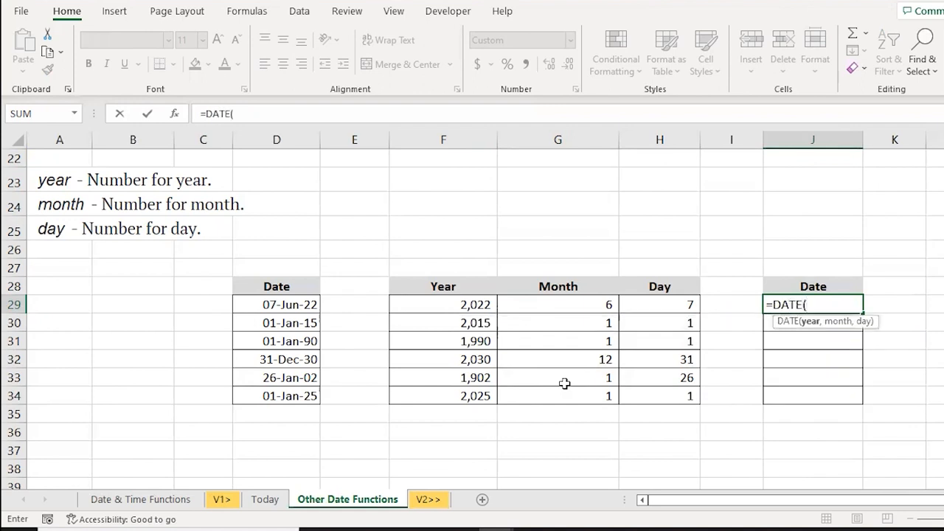
{"action": "key", "text": "Left"}
{"action": "key", "text": "Left"}
{"action": "key", "text": "Left"}
{"action": "key", "text": "Left"}
{"action": "type", "text": ","}
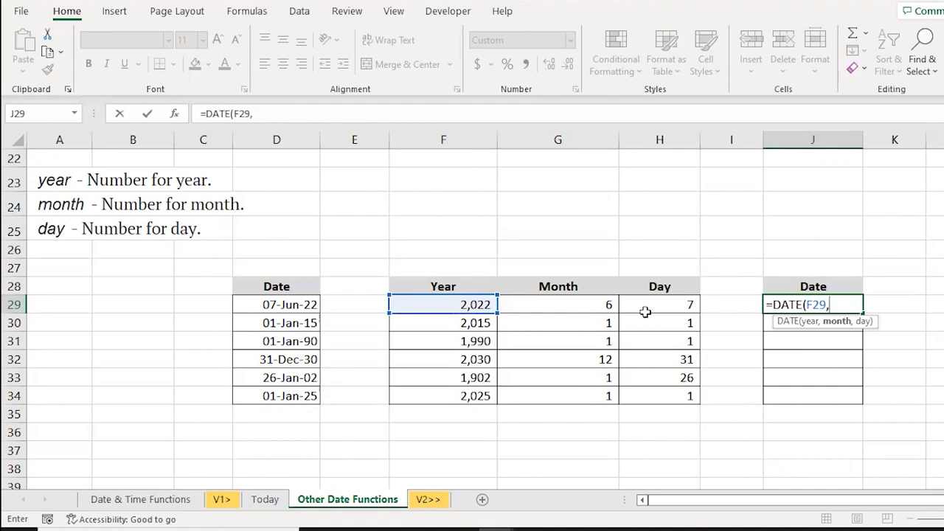
{"action": "left_click", "coordinate": [582, 305]}
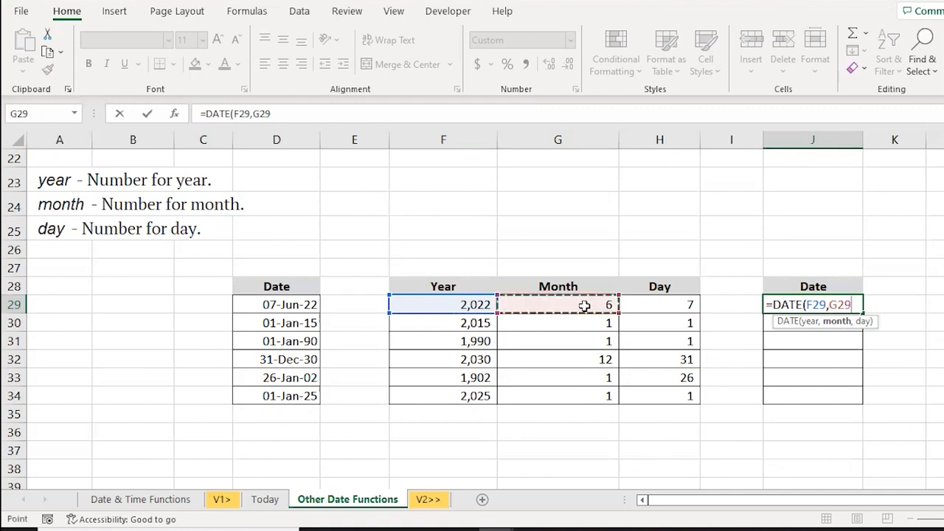
{"action": "type", "text": ","}
{"action": "key", "text": "Left"}
{"action": "key", "text": "Left"}
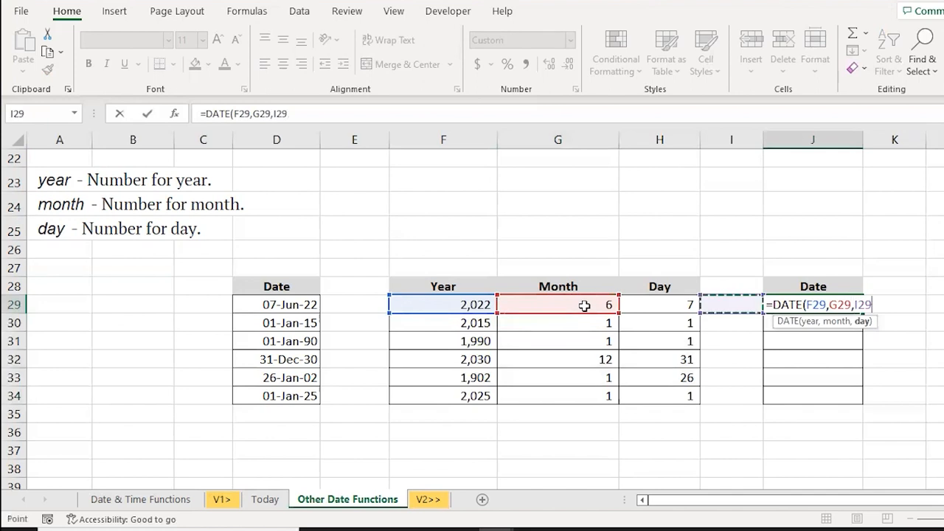
{"action": "type", "text": ")"}
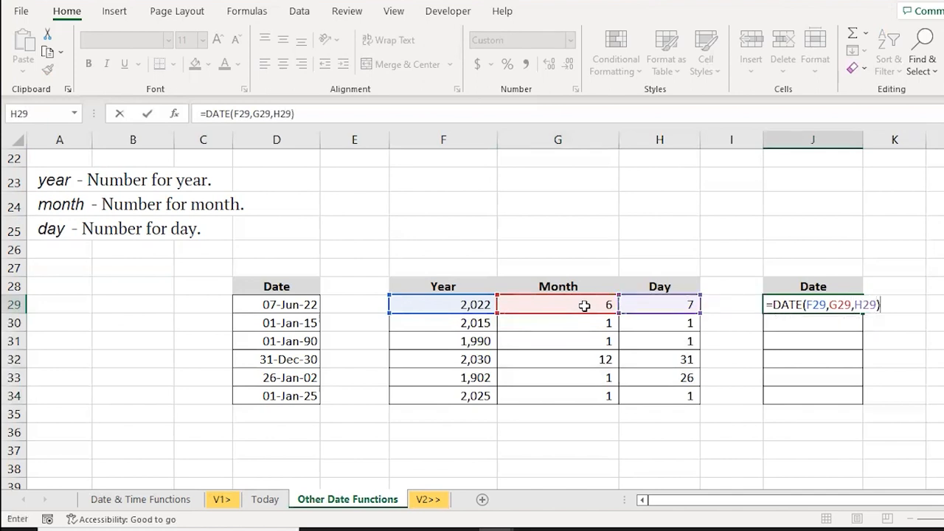
{"action": "key", "text": "ctrl+Return"}
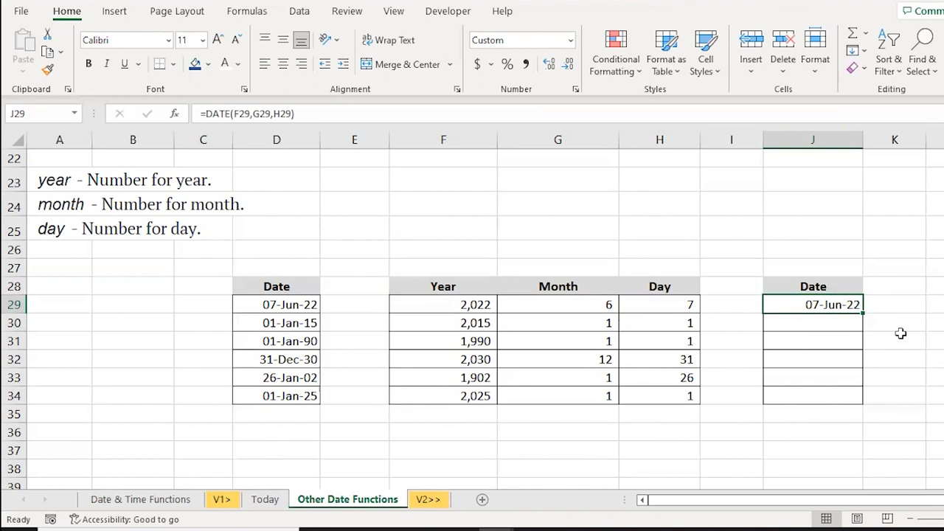
Copy the DATE formula from J29 into J30:J34 for the remaining rows
{"action": "key", "text": "ctrl+c"}
{"action": "key", "text": "Down"}
{"action": "key", "text": "shift+Down"}
{"action": "key", "text": "shift+Down"}
{"action": "key", "text": "shift+Down"}
{"action": "key", "text": "shift+Down"}
{"action": "key", "text": "ctrl+v"}
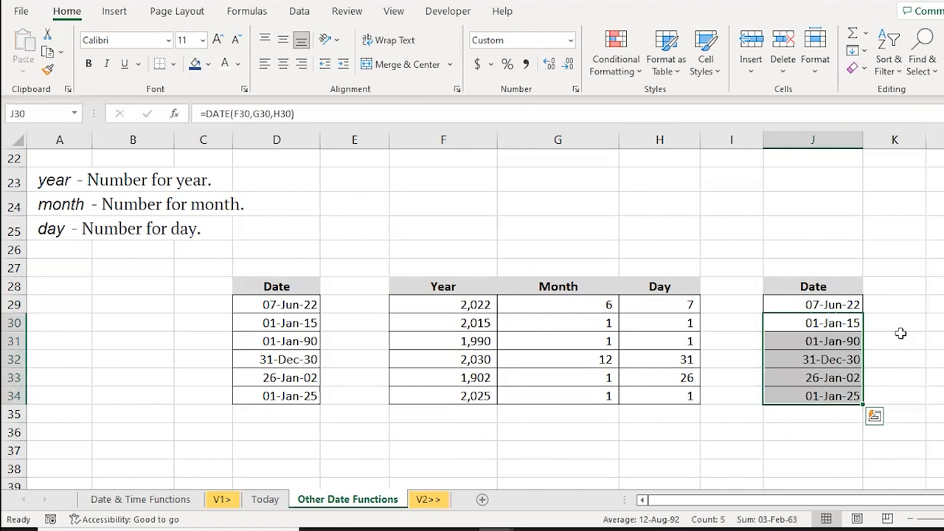
{"action": "key", "text": "Down"}
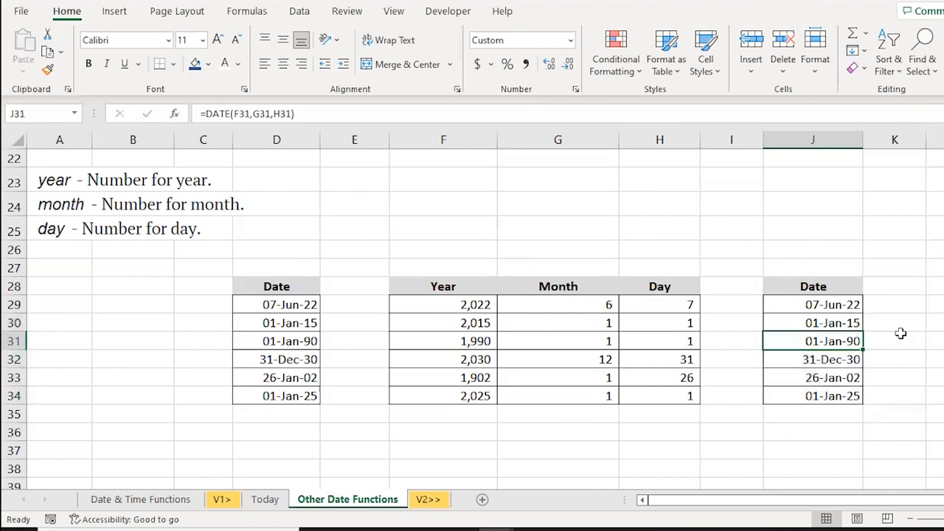
Compare the rebuilt dates in J29:J34 with the source dates and their year, month and day parts
{"action": "key", "text": "Up"}
{"action": "key", "text": "Left"}
{"action": "key", "text": "Left"}
{"action": "key", "text": "Left"}
{"action": "key", "text": "Left"}
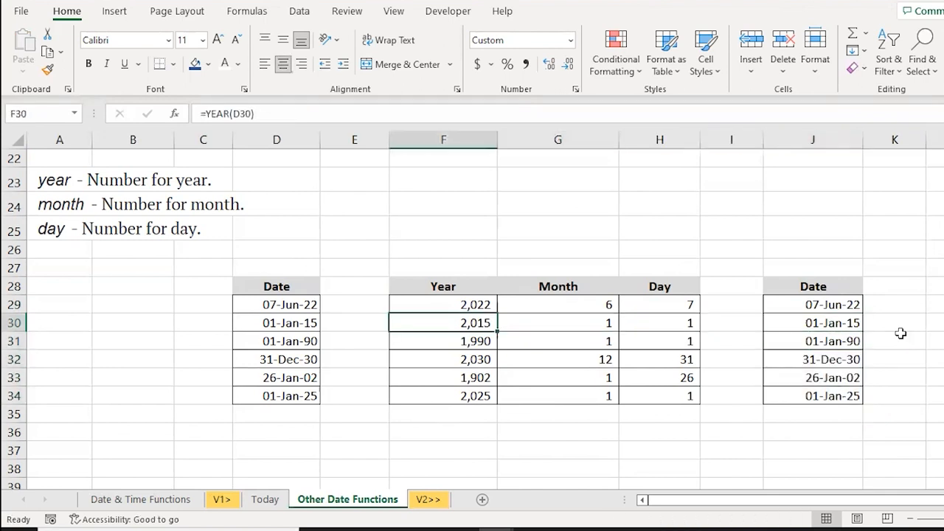
{"action": "key", "text": "Left"}
{"action": "key", "text": "Left"}
{"action": "key", "text": "Up"}
{"action": "key", "text": "ctrl+shift+Down"}
{"action": "key", "text": "Right"}
{"action": "key", "text": "Right"}
{"action": "key", "text": "ctrl+shift+Down"}
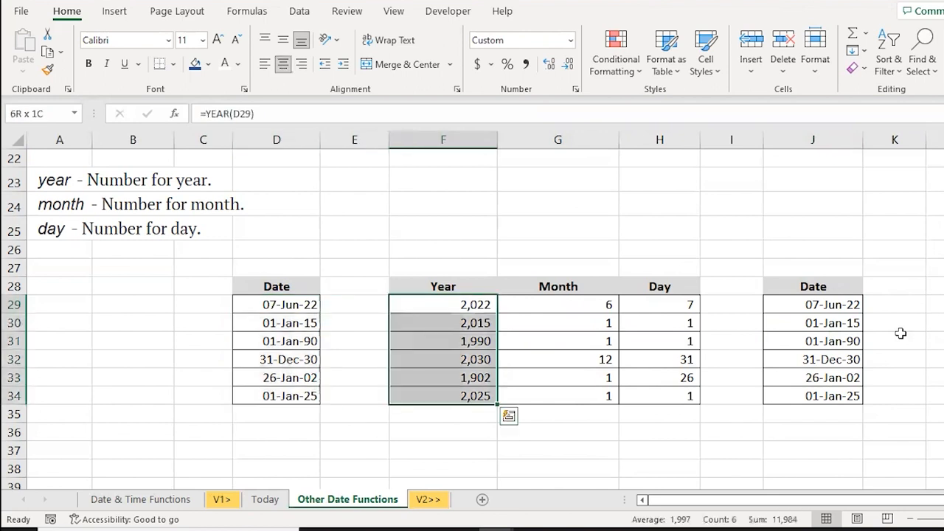
{"action": "key", "text": "shift+Right"}
{"action": "key", "text": "shift+Right"}
{"action": "key", "text": "Right"}
{"action": "key", "text": "Right"}
{"action": "key", "text": "Right"}
{"action": "key", "text": "Right"}
{"action": "key", "text": "ctrl+shift+Down"}
{"action": "key", "text": "Down"}
{"action": "key", "text": "Down"}
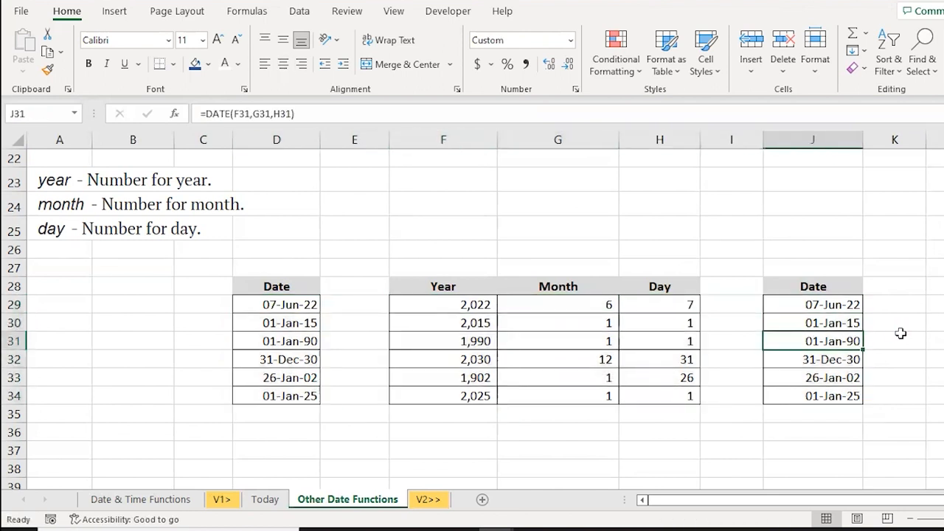
Go down to the Use of DATE Function table with product orders and billing dates
{"action": "key", "text": "Down"}
{"action": "key", "text": "Down"}
{"action": "key", "text": "Down"}
{"action": "key", "text": "Down"}
{"action": "key", "text": "Down"}
{"action": "key", "text": "Down"}
{"action": "key", "text": "Down"}
{"action": "key", "text": "Down"}
{"action": "key", "text": "Down"}
{"action": "key", "text": "Down"}
{"action": "key", "text": "Down"}
{"action": "key", "text": "Down"}
{"action": "key", "text": "Down"}
{"action": "key", "text": "Down"}
{"action": "key", "text": "Down"}
{"action": "key", "text": "Down"}
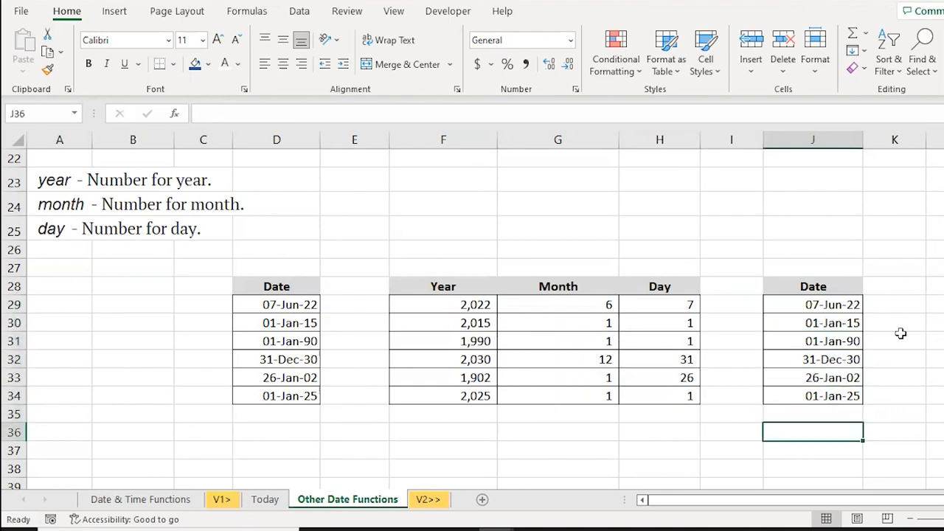
{"action": "key", "text": "Left"}
{"action": "key", "text": "Left"}
{"action": "key", "text": "Left"}
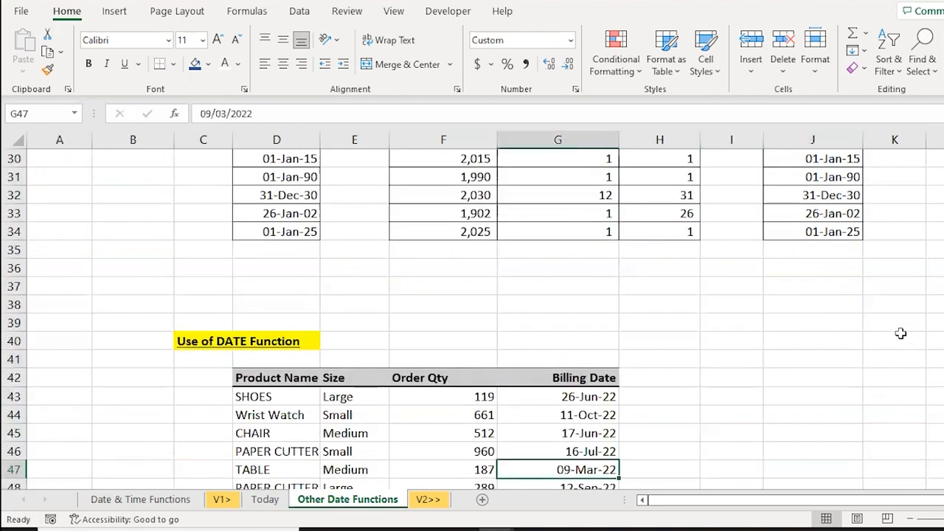
{"action": "key", "text": "Down"}
{"action": "key", "text": "Down"}
{"action": "key", "text": "Down"}
{"action": "key", "text": "Down"}
{"action": "key", "text": "Down"}
{"action": "key", "text": "Down"}
{"action": "key", "text": "Down"}
{"action": "key", "text": "Down"}
{"action": "key", "text": "Down"}
{"action": "key", "text": "Down"}
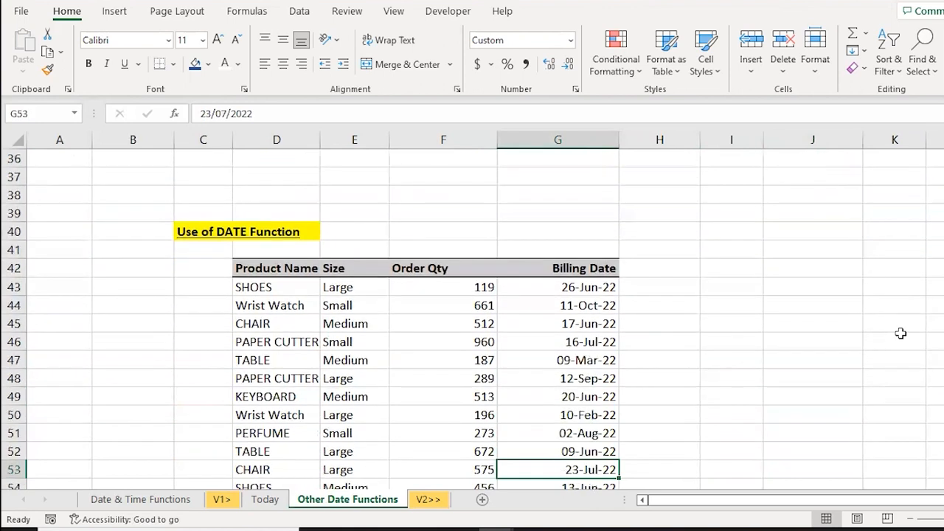
Examine the order table's columns and the example asking for the total order quantity for Jun-22
{"action": "key", "text": "Up"}
{"action": "key", "text": "Up"}
{"action": "key", "text": "Up"}
{"action": "key", "text": "Up"}
{"action": "key", "text": "Up"}
{"action": "key", "text": "Up"}
{"action": "key", "text": "Up"}
{"action": "key", "text": "Up"}
{"action": "key", "text": "Up"}
{"action": "key", "text": "Up"}
{"action": "key", "text": "Up"}
{"action": "key", "text": "Up"}
{"action": "key", "text": "Up"}
{"action": "key", "text": "Up"}
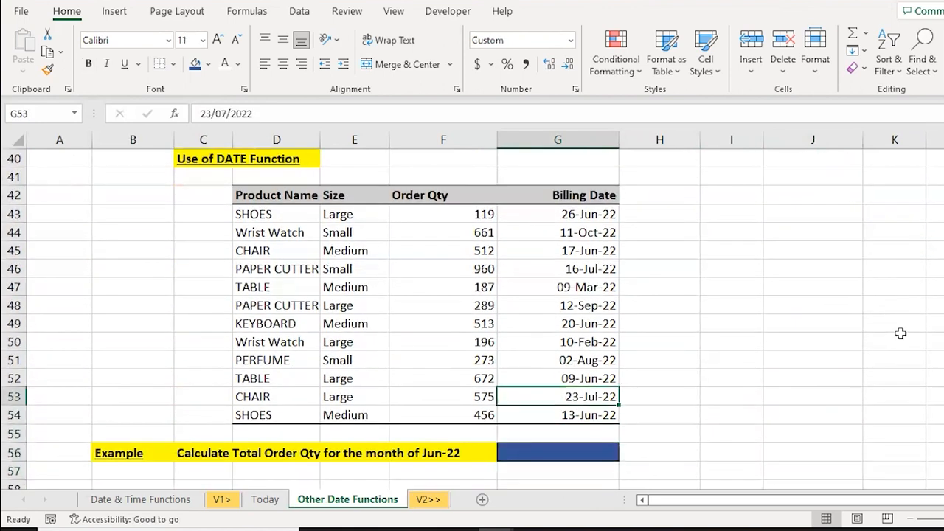
{"action": "key", "text": "Down"}
{"action": "key", "text": "Left"}
{"action": "key", "text": "Left"}
{"action": "key", "text": "Up"}
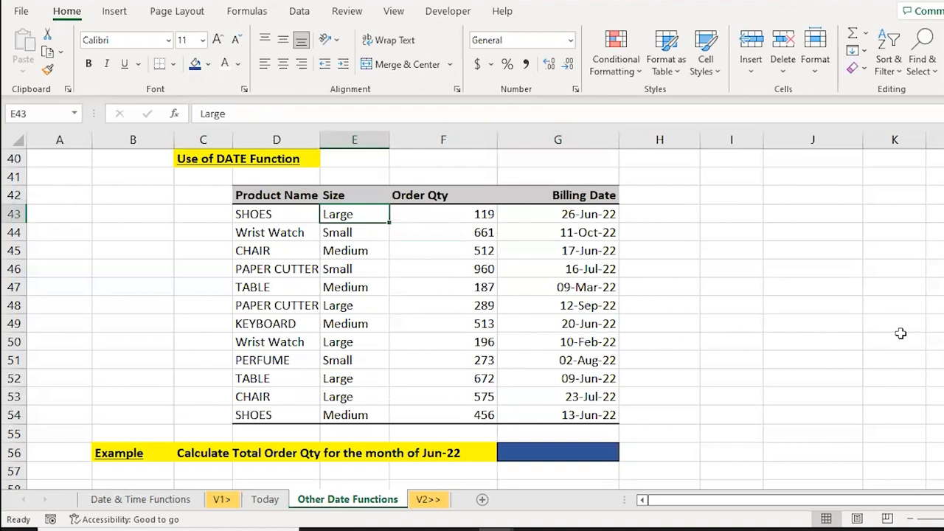
Go through the billing dates in G43:G54 of the order table
{"action": "key", "text": "Right"}
{"action": "key", "text": "Right"}
{"action": "key", "text": "ctrl+shift+Down"}
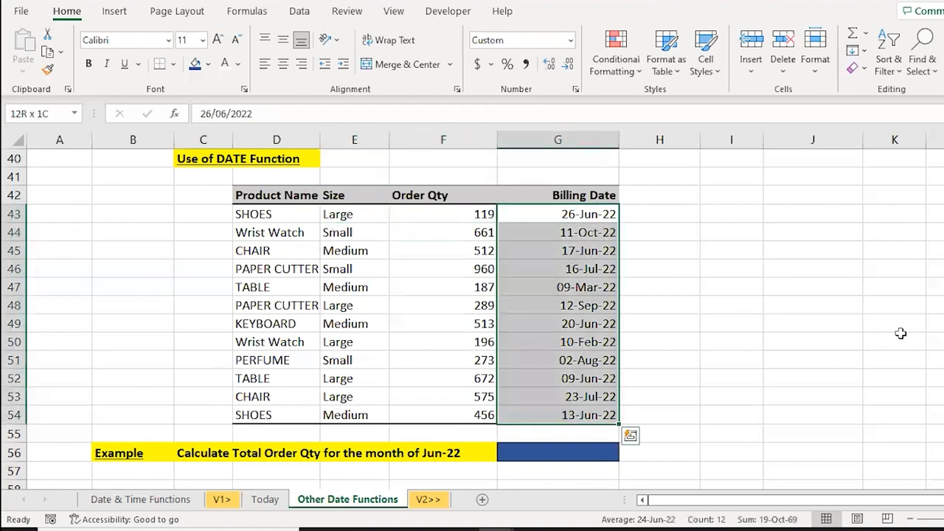
{"action": "key", "text": "Down"}
{"action": "key", "text": "Down"}
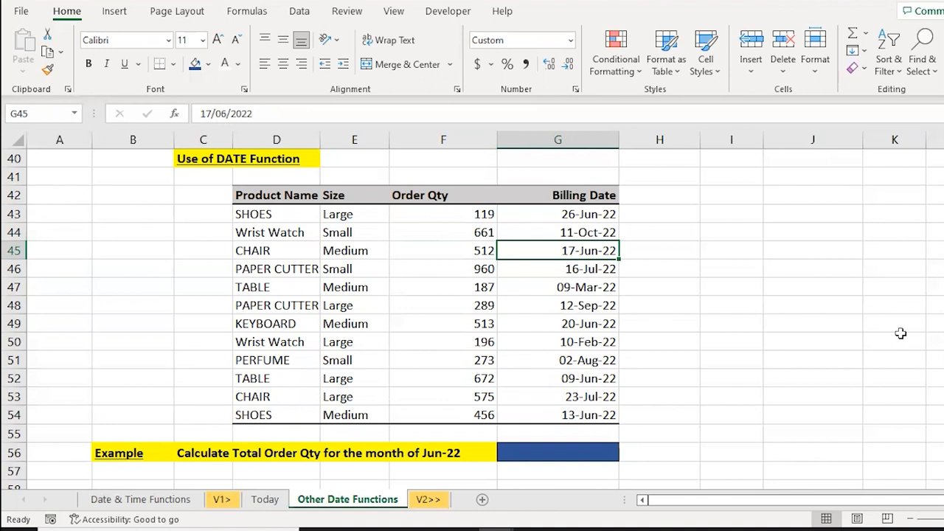
{"action": "key", "text": "Down"}
{"action": "key", "text": "Down"}
{"action": "key", "text": "Down"}
{"action": "key", "text": "Down"}
{"action": "key", "text": "Down"}
{"action": "key", "text": "Down"}
{"action": "key", "text": "Down"}
{"action": "key", "text": "Down"}
{"action": "key", "text": "Down"}
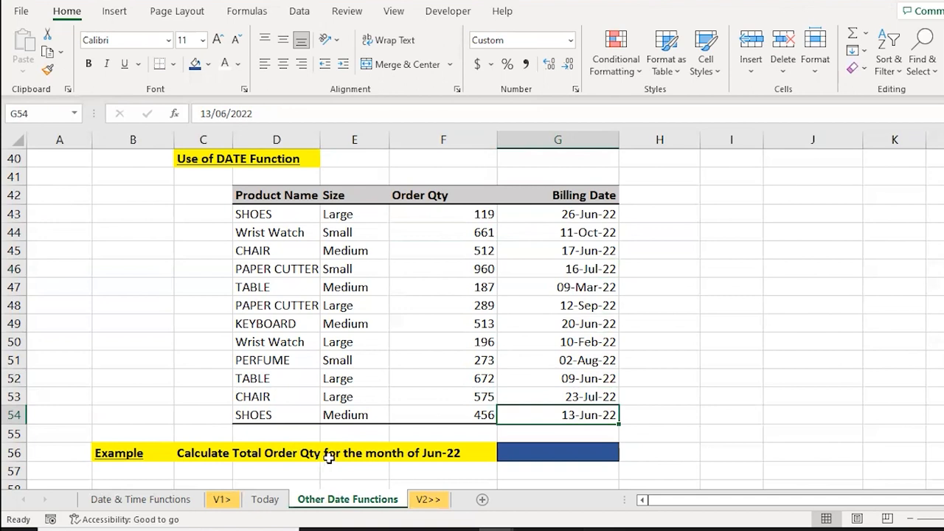
Recheck the Billing Date column for orders that fall in Jun-22
{"action": "left_click", "coordinate": [590, 230]}
{"action": "left_click_drag", "start_coordinate": [588, 214], "coordinate": [590, 414]}
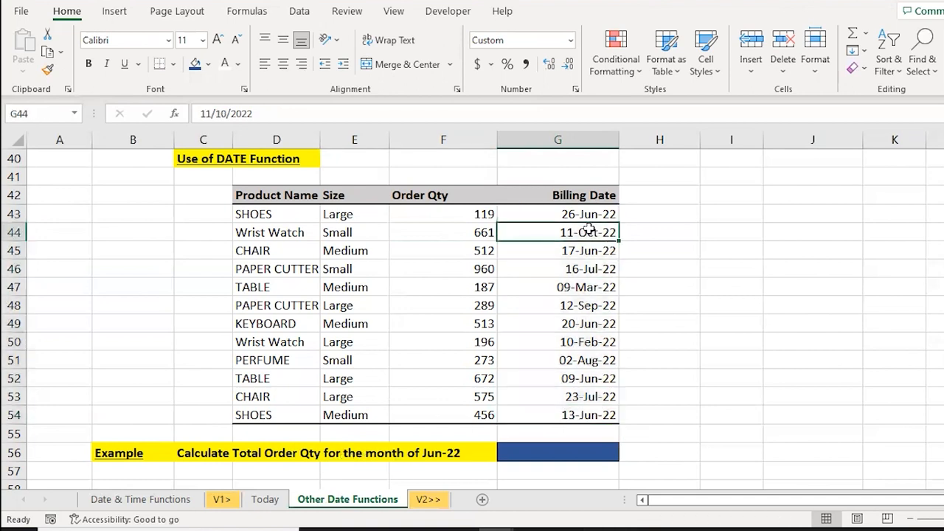
{"action": "left_click", "coordinate": [589, 251]}
{"action": "key", "text": "Down"}
{"action": "key", "text": "Down"}
{"action": "key", "text": "Down"}
{"action": "key", "text": "Down"}
{"action": "key", "text": "Down"}
{"action": "key", "text": "Down"}
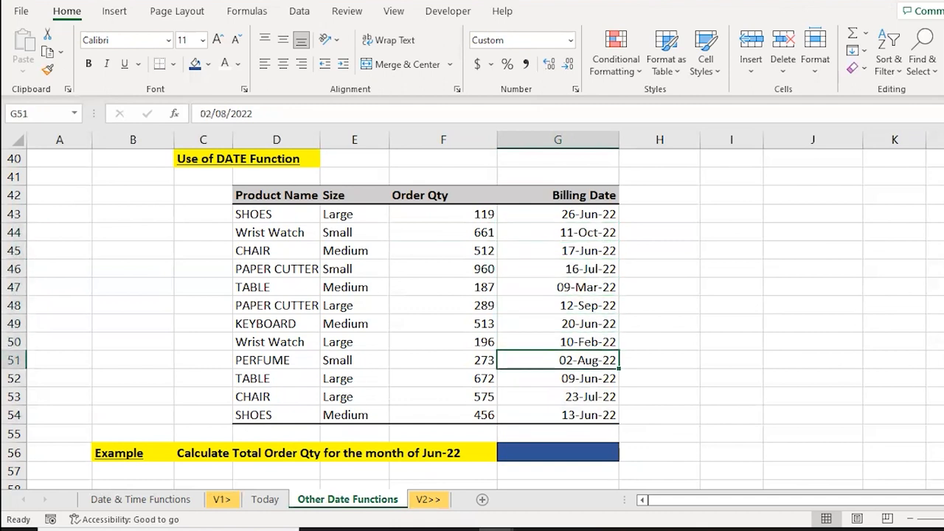
Review the Order Qty values in F43:F54 that go with the billing dates
{"action": "key", "text": "Up"}
{"action": "key", "text": "Up"}
{"action": "key", "text": "Up"}
{"action": "key", "text": "Up"}
{"action": "key", "text": "Up"}
{"action": "key", "text": "Up"}
{"action": "key", "text": "Up"}
{"action": "key", "text": "Up"}
{"action": "key", "text": "Left"}
{"action": "key", "text": "ctrl+shift+Down"}
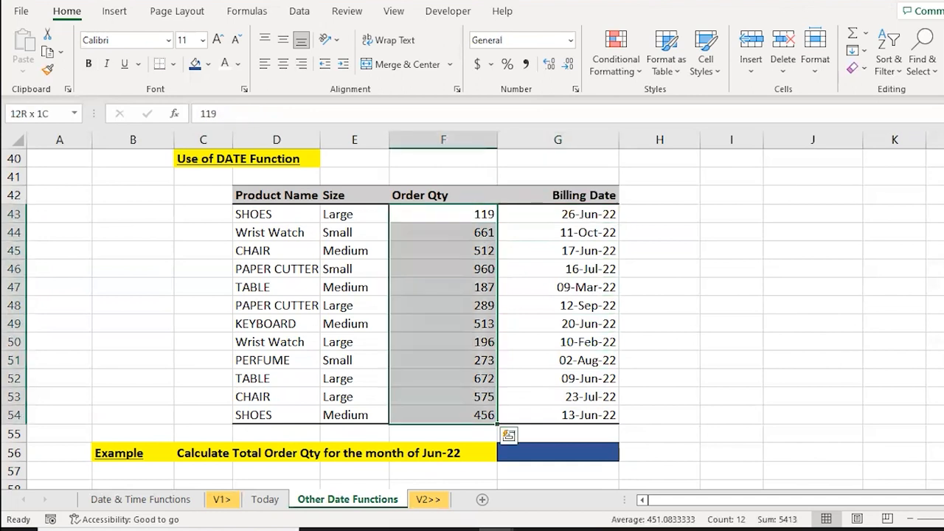
{"action": "key", "text": "Right"}
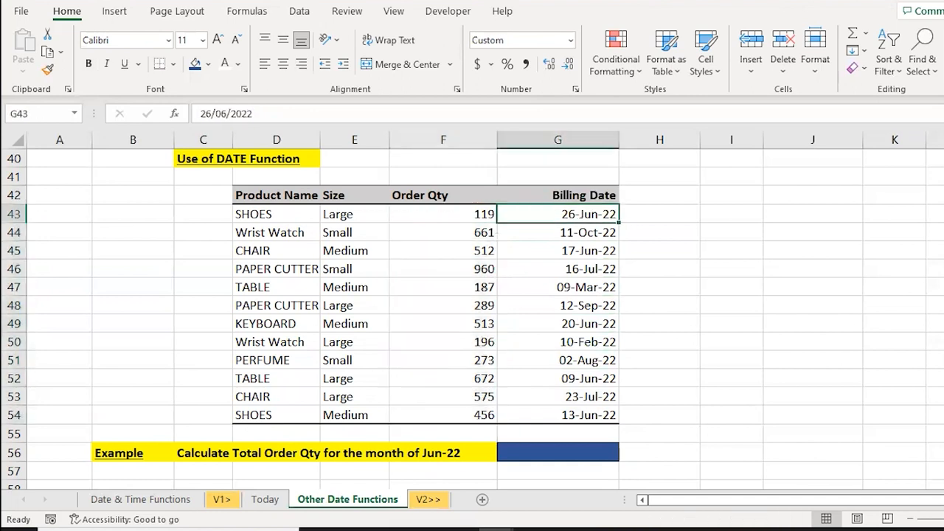
Start a SUMPRODUCT formula in G56 with an opening bracket and the billing dates G43:G54 as its first criteria range
{"action": "key", "text": "ctrl+Down"}
{"action": "key", "text": "Down"}
{"action": "key", "text": "Down"}
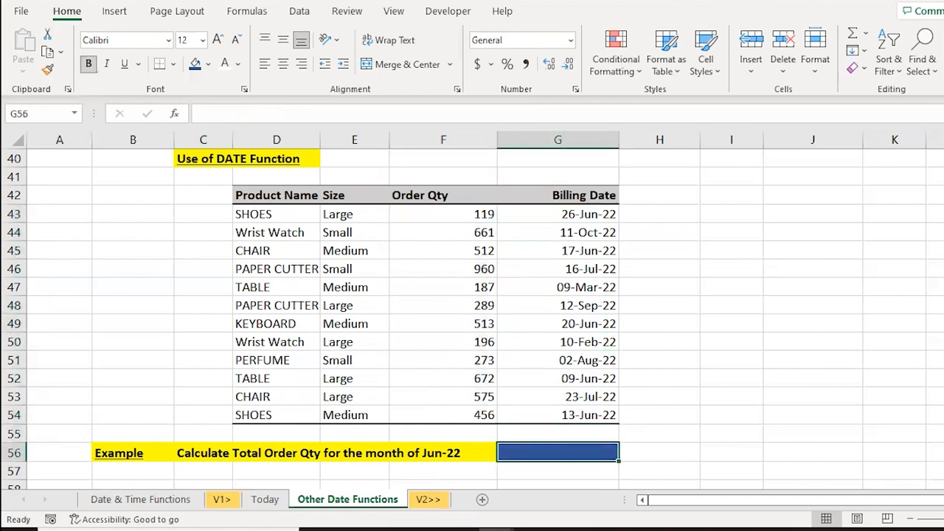
{"action": "type", "text": "="}
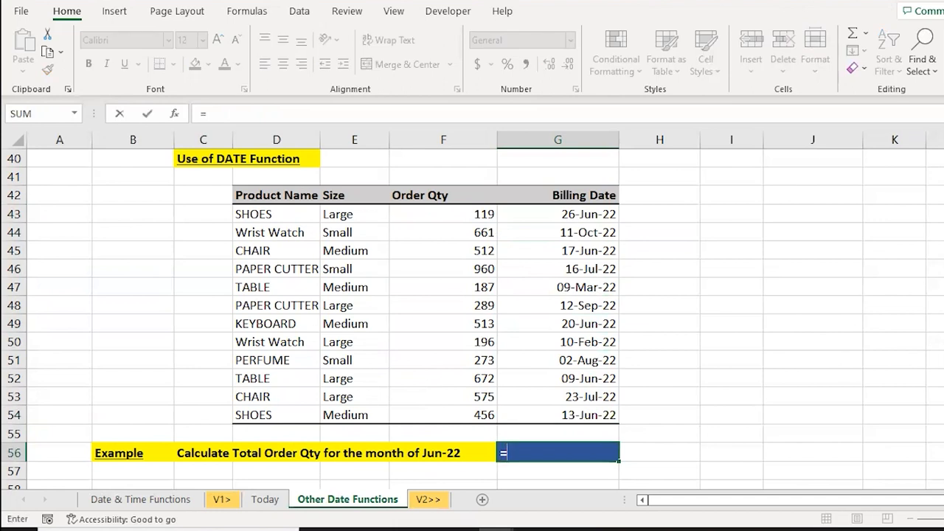
{"action": "type", "text": "SUMP"}
{"action": "key", "text": "Tab"}
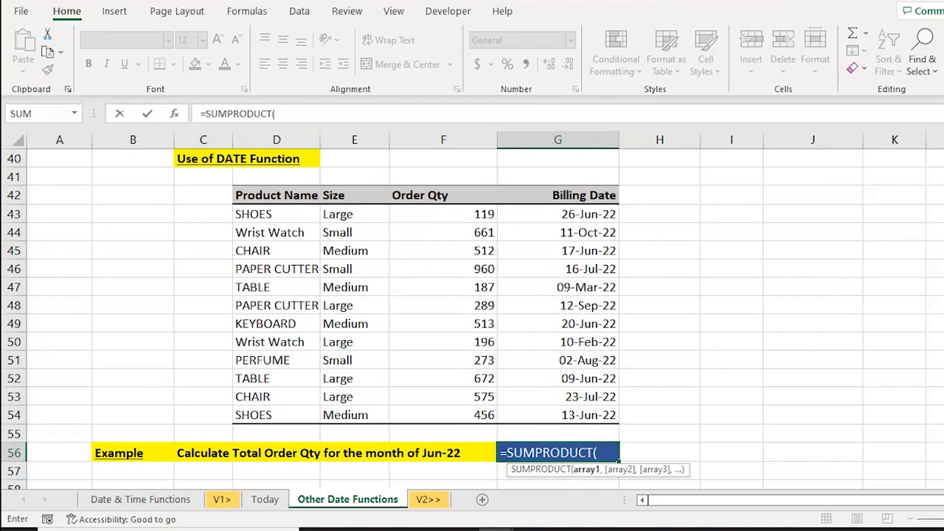
{"action": "type", "text": "("}
{"action": "key", "text": "Up"}
{"action": "key", "text": "Up"}
{"action": "key", "text": "Up"}
{"action": "key", "text": "ctrl+Up"}
{"action": "key", "text": "Down"}
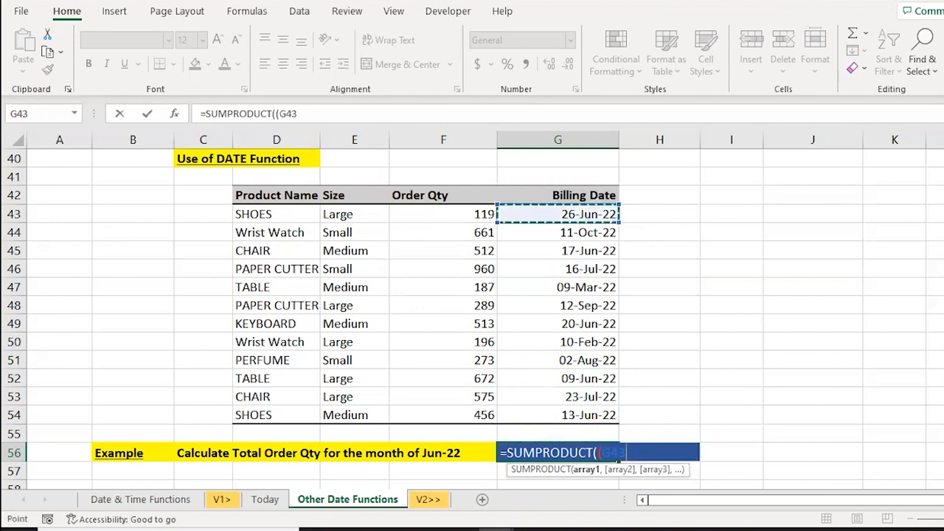
{"action": "key", "text": "ctrl+shift+Down"}
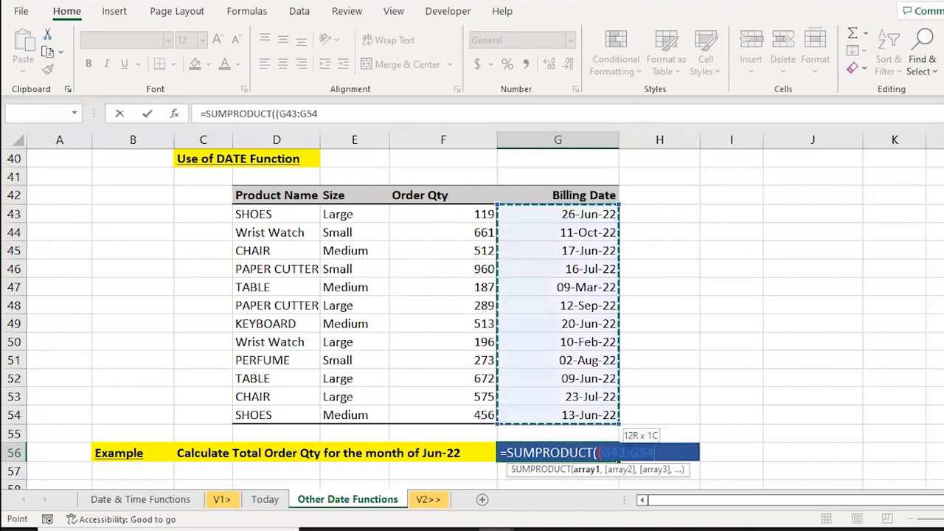
Complete the first SUMPRODUCT condition so billing dates are >=DATE(2022,6,1), and close its bracket
{"action": "type", "text": ">="}
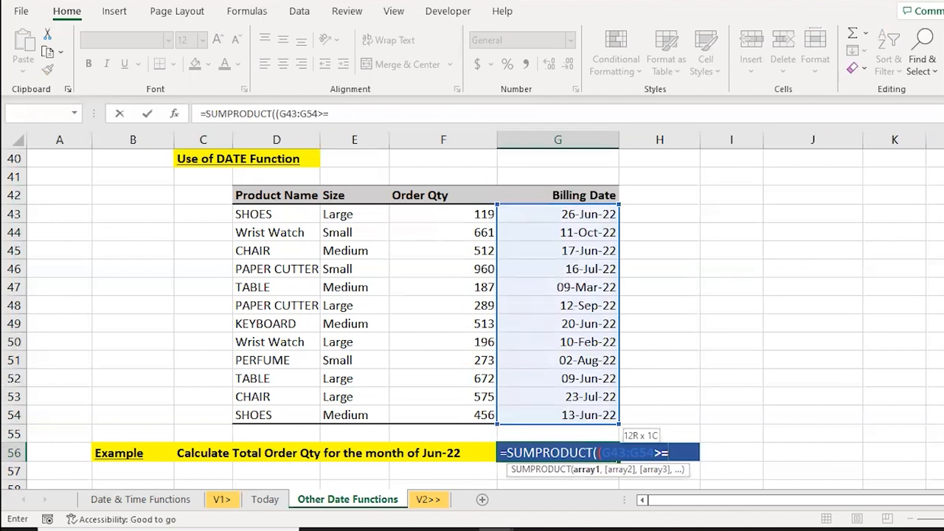
{"action": "type", "text": "DATE("}
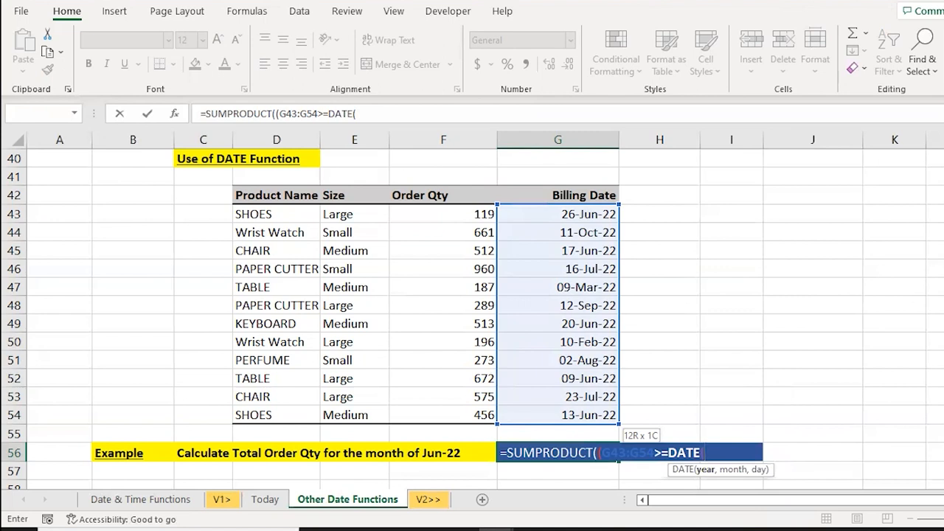
{"action": "type", "text": "2022,"}
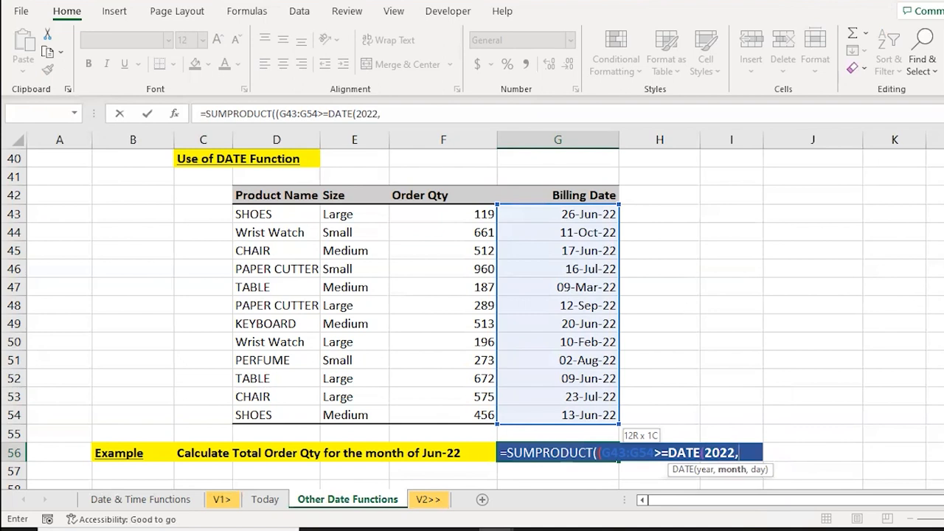
{"action": "type", "text": "6,"}
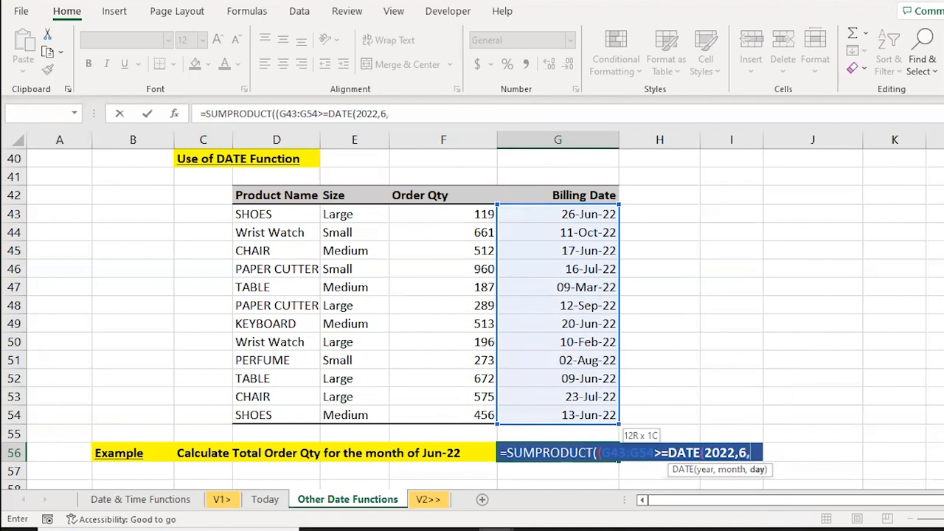
{"action": "type", "text": "1))"}
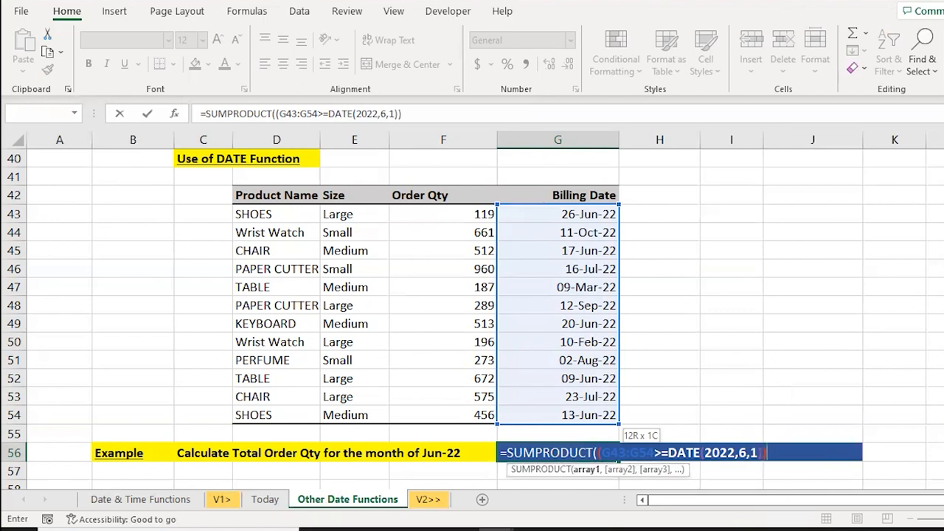
Multiply by a second condition that limits the billing dates to the end of June: (G43:G54<=DATE(2022,6,30))
{"action": "type", "text": "*("}
{"action": "left_click", "coordinate": [575, 214]}
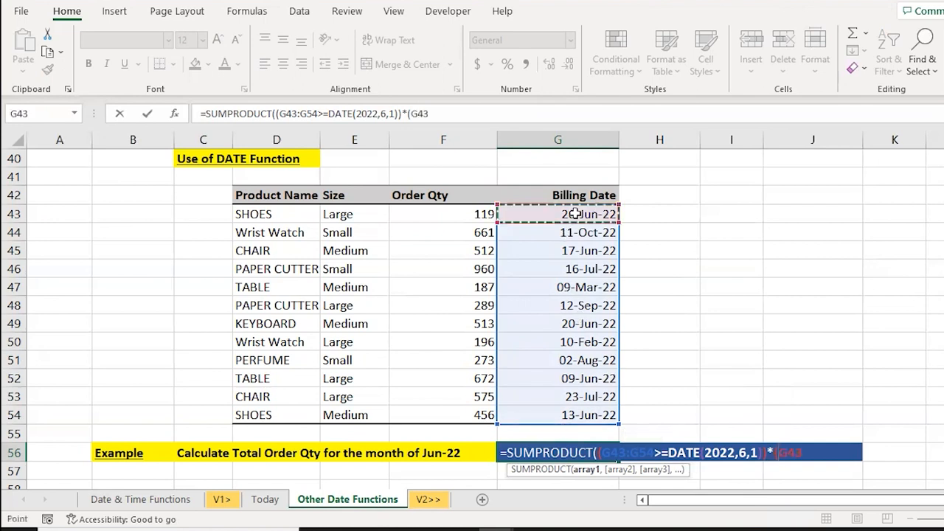
{"action": "key", "text": "ctrl+shift+Down"}
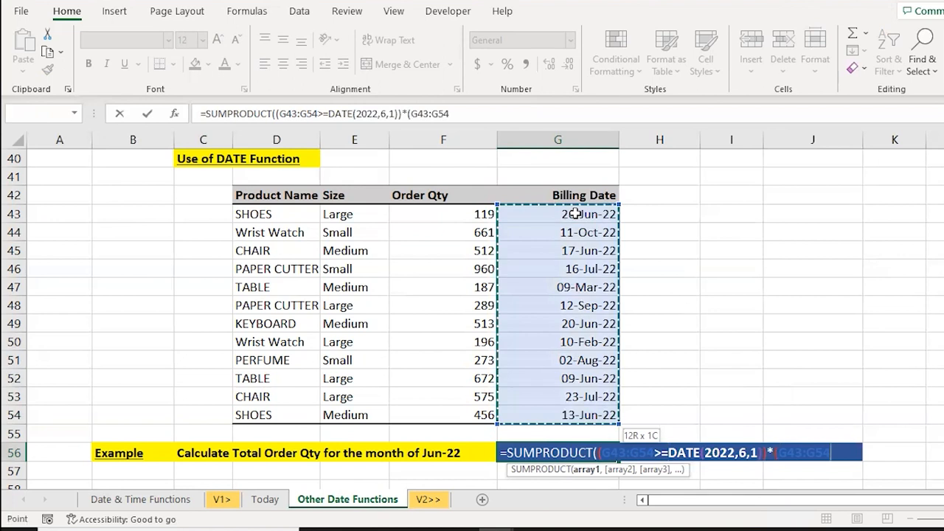
{"action": "type", "text": "<"}
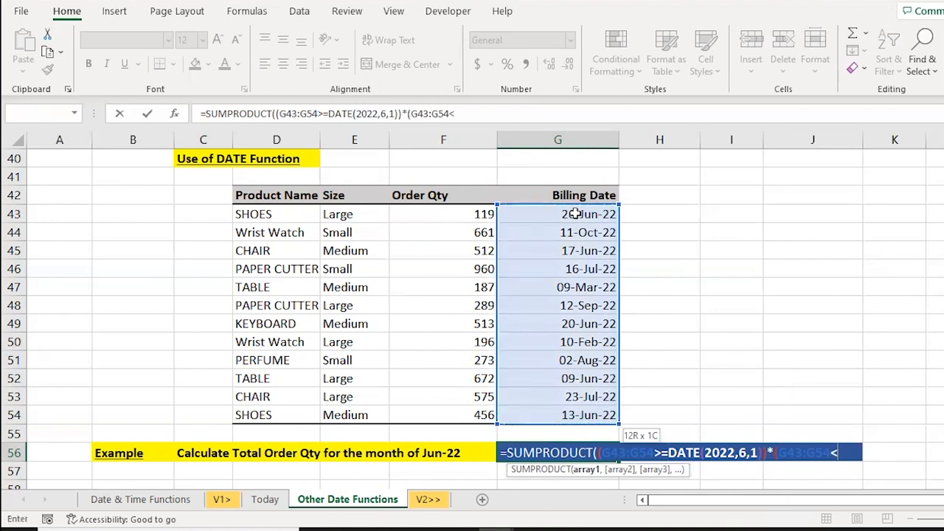
{"action": "type", "text": "=DATE("}
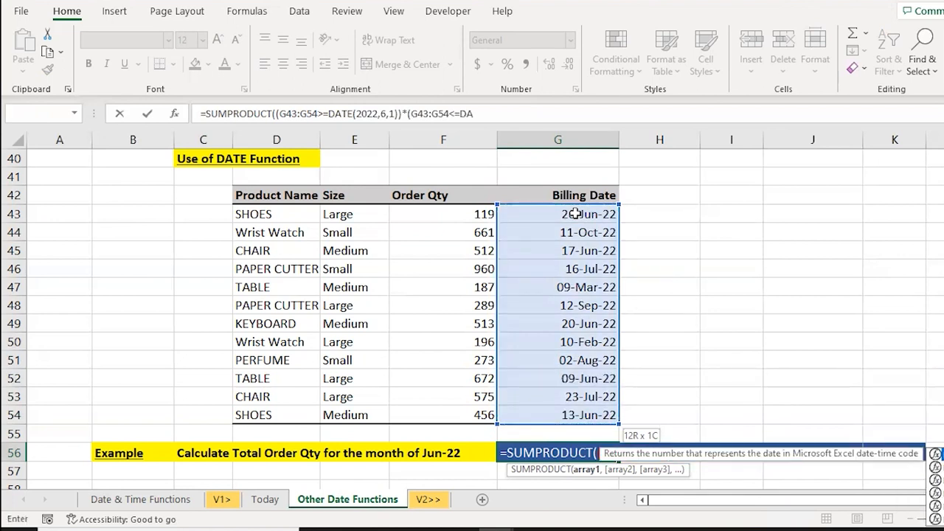
{"action": "type", "text": "2022,"}
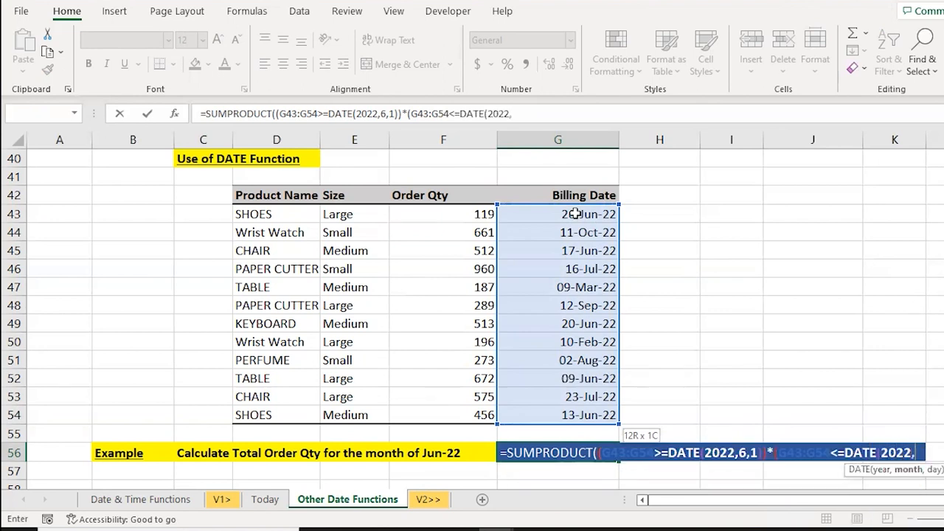
{"action": "type", "text": "6,30"}
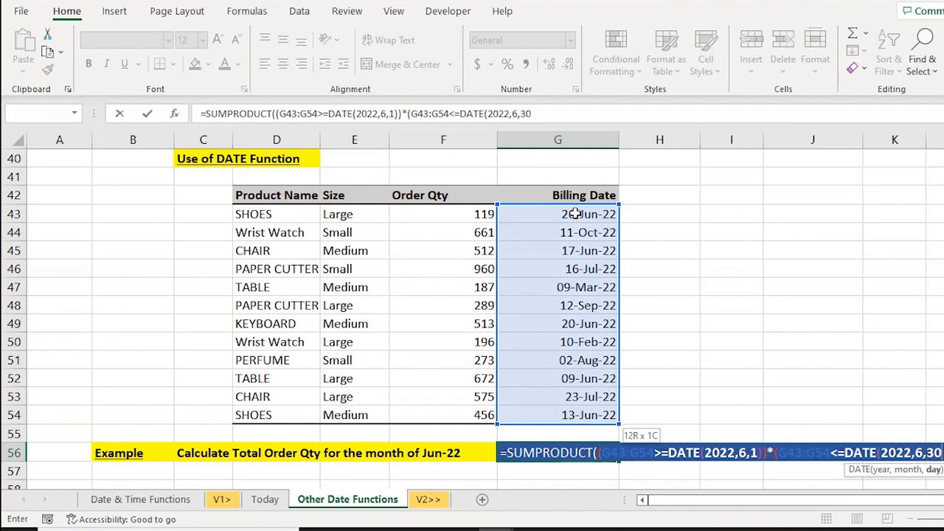
{"action": "type", "text": "))"}
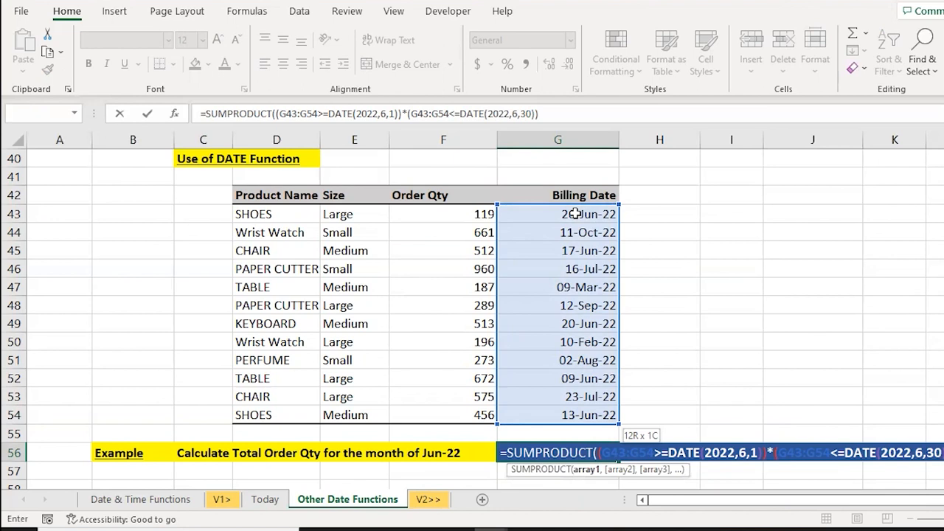
Multiply the conditions by the order quantities (F43:F54), close the SUMPRODUCT formula and enter it in G56
{"action": "type", "text": ")*("}
{"action": "left_click", "coordinate": [452, 212]}
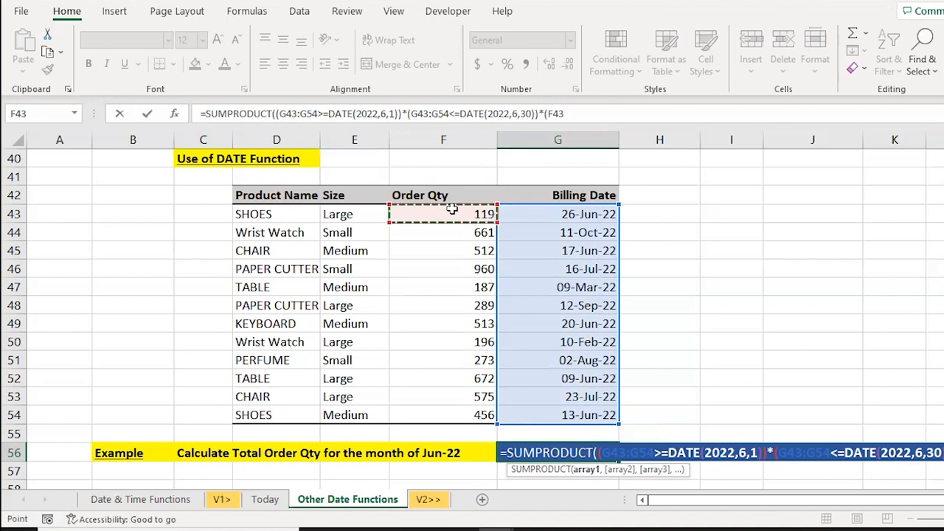
{"action": "key", "text": "ctrl+shift+Down"}
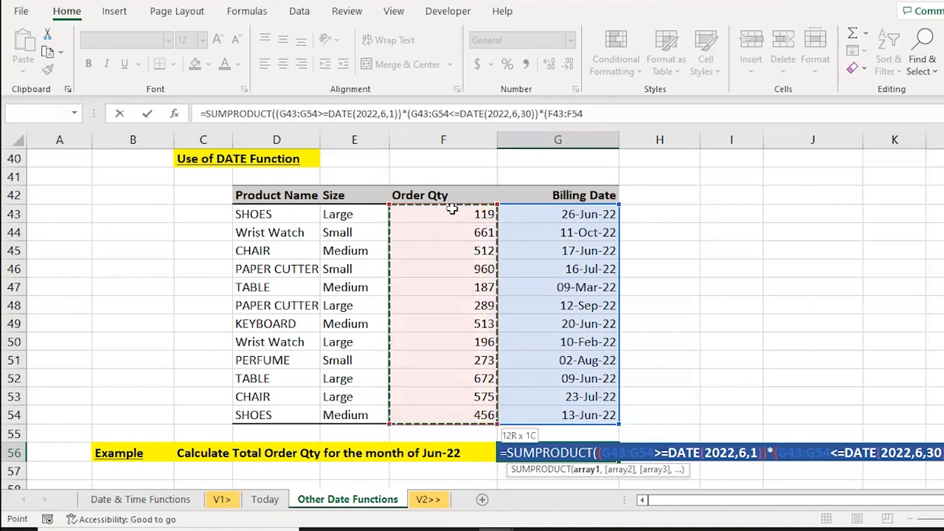
{"action": "type", "text": ")"}
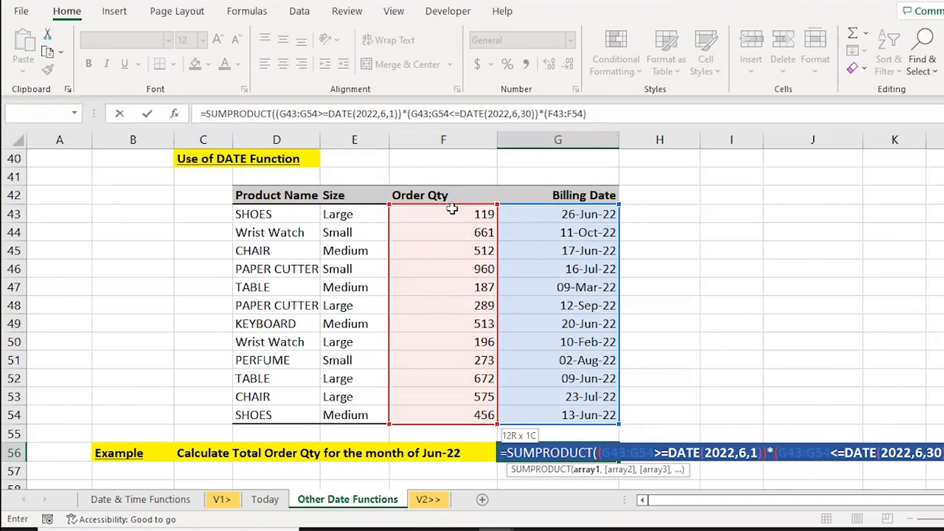
{"action": "type", "text": ")"}
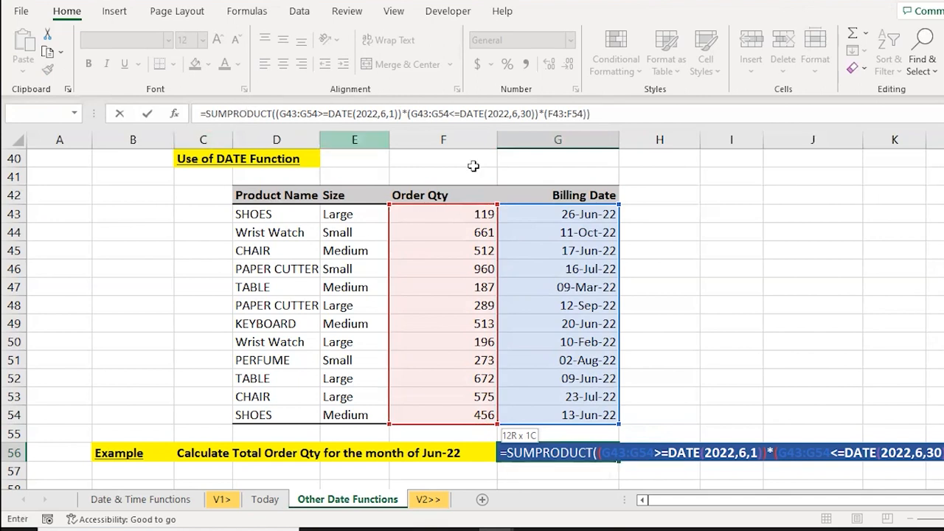
{"action": "key", "text": "Return"}
{"action": "key", "text": "Up"}
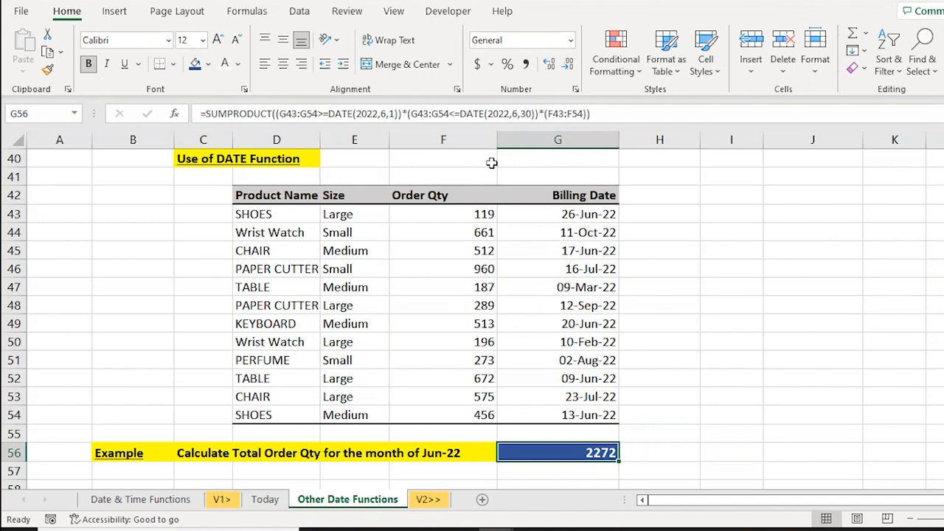
Save the workbook and return to the function list on the Date & Time Functions sheet
{"action": "key", "text": "ctrl+s"}
{"action": "key", "text": "ctrl+Page_Down"}
{"action": "key", "text": "ctrl+Page_Up"}
{"action": "key", "text": "ctrl+Up"}
{"action": "key", "text": "ctrl+Up"}
{"action": "key", "text": "ctrl+Up"}
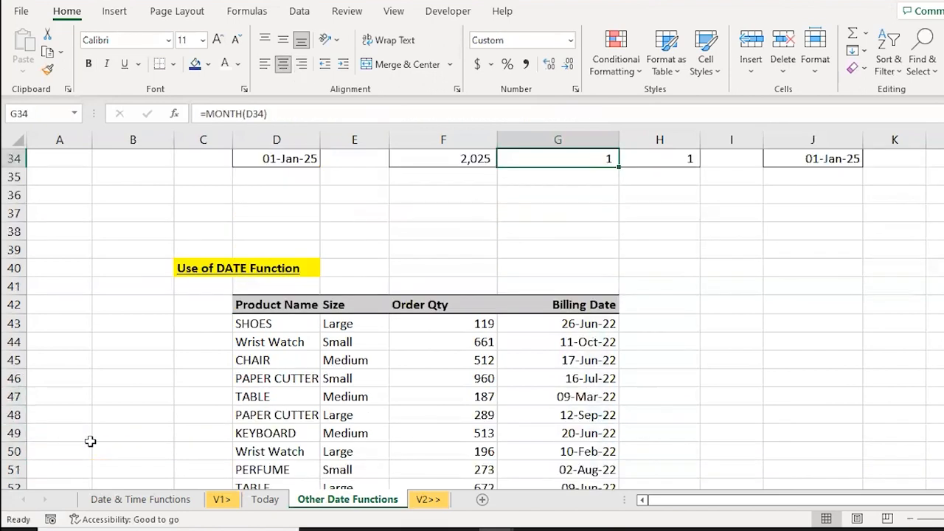
{"action": "left_click", "coordinate": [129, 501]}
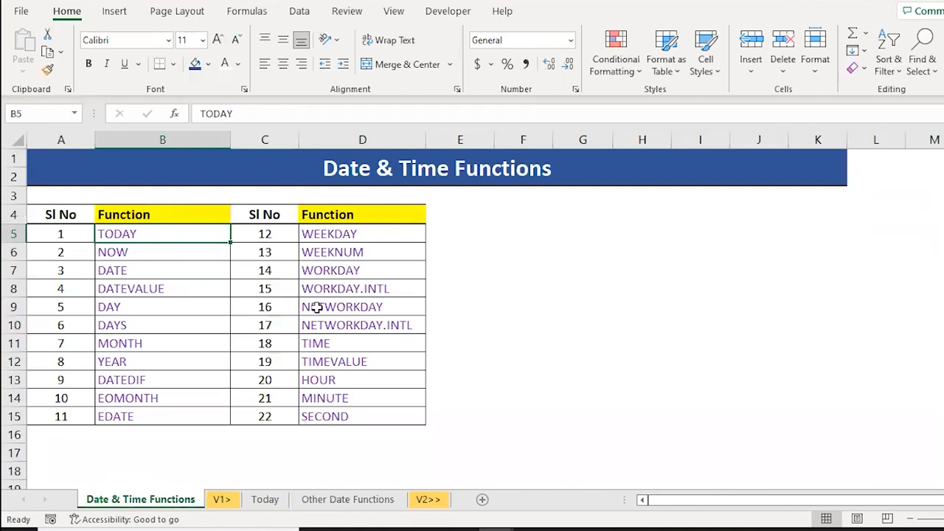